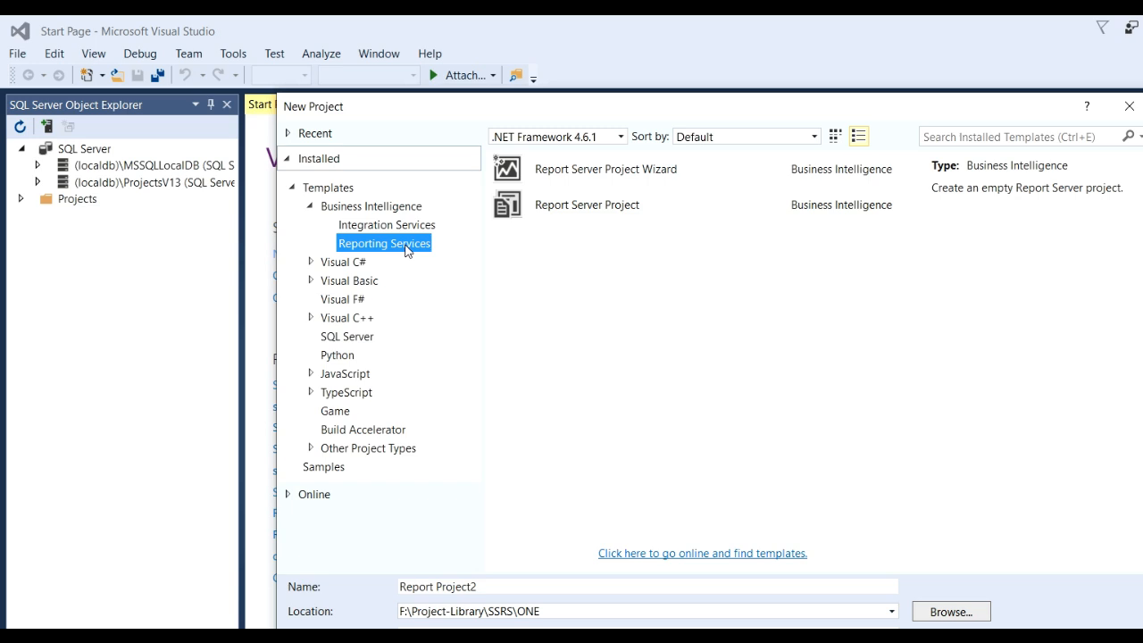
Create a Report Server Project named SSRSREPORT_WITHLIKE_PARAMETERS.
left_click(614, 210)
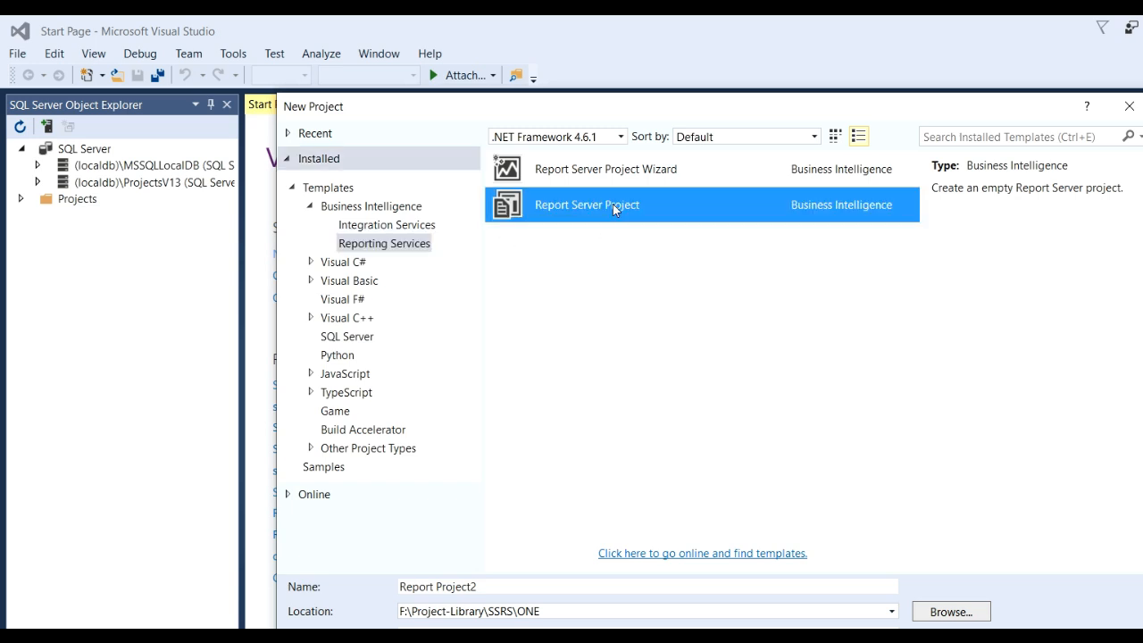
left_click(508, 585)
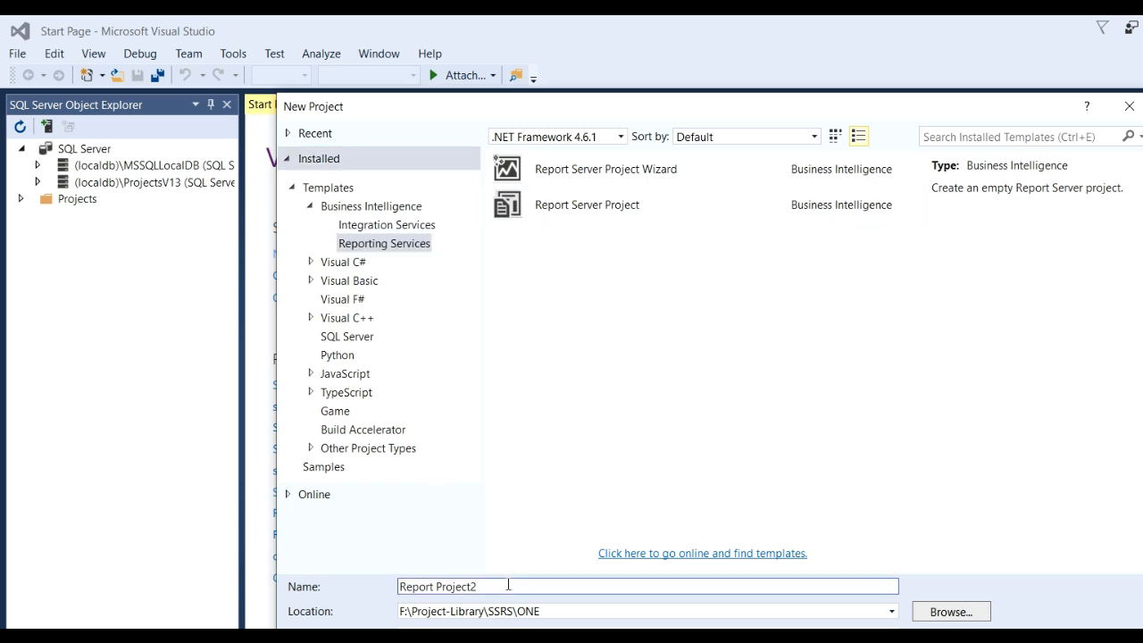
key("ctrl+a")
type("SS")
type("RS")
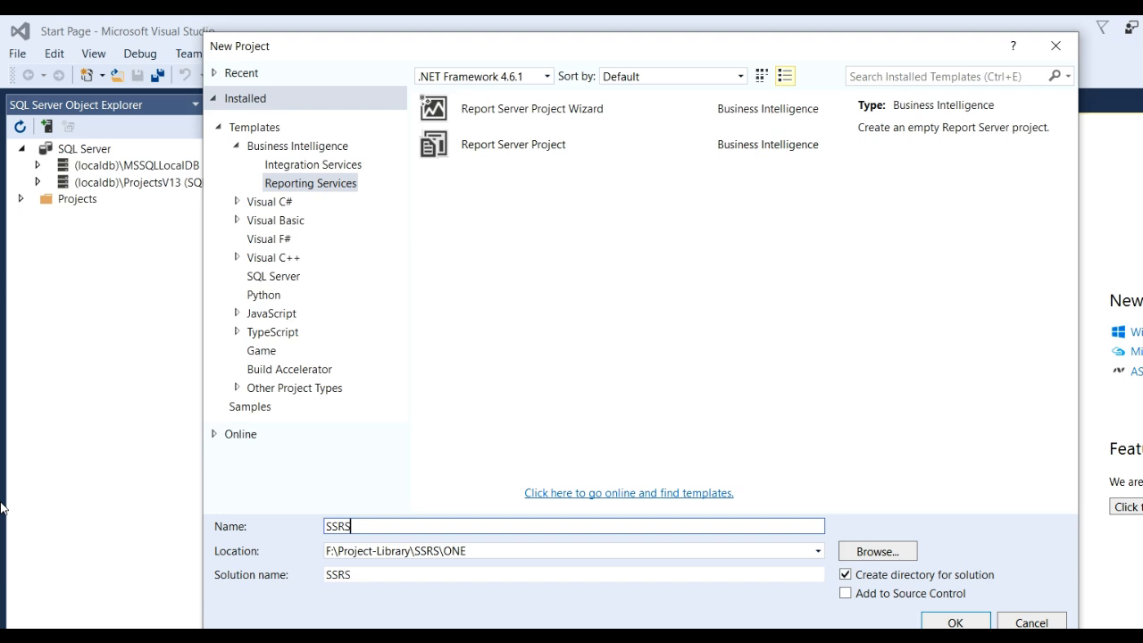
type("REPORT_WITHLIKE_PARAMETERS")
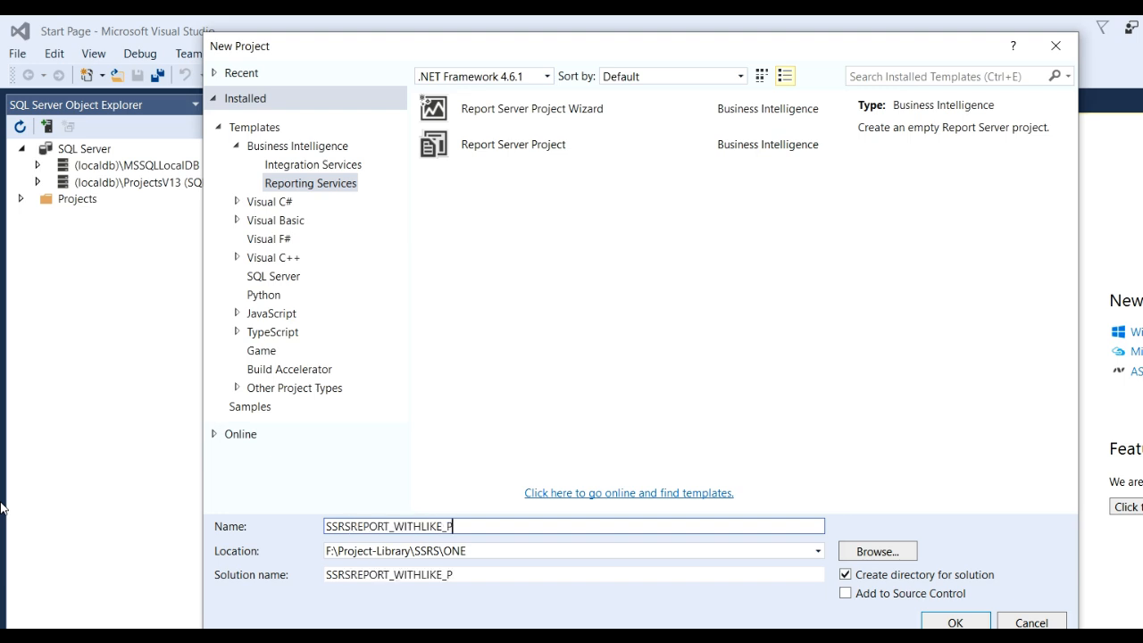
left_click(940, 627)
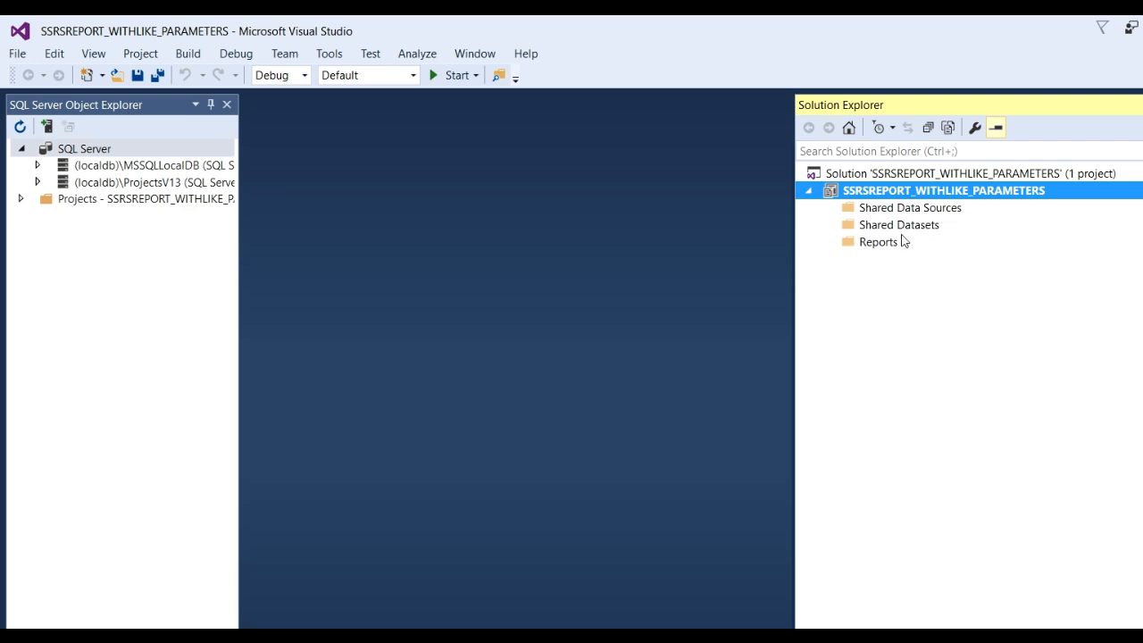
Add a new Data Source item to the project's Shared Data Sources folder, keeping the name DataSource1.
left_click(916, 210)
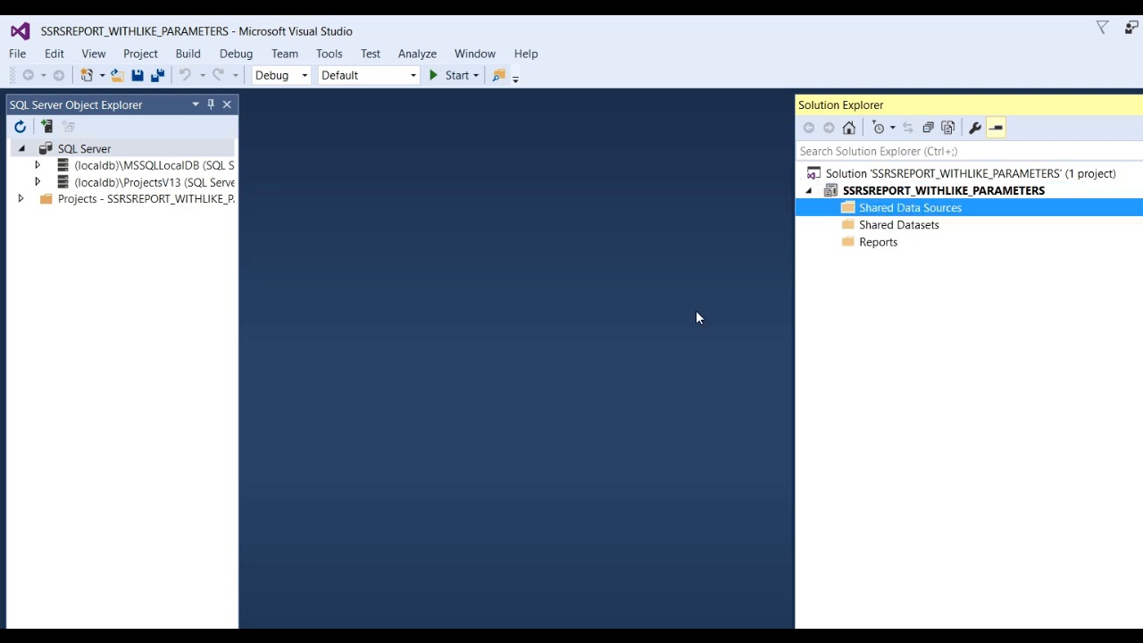
right_click(883, 211)
mouse_move(927, 243)
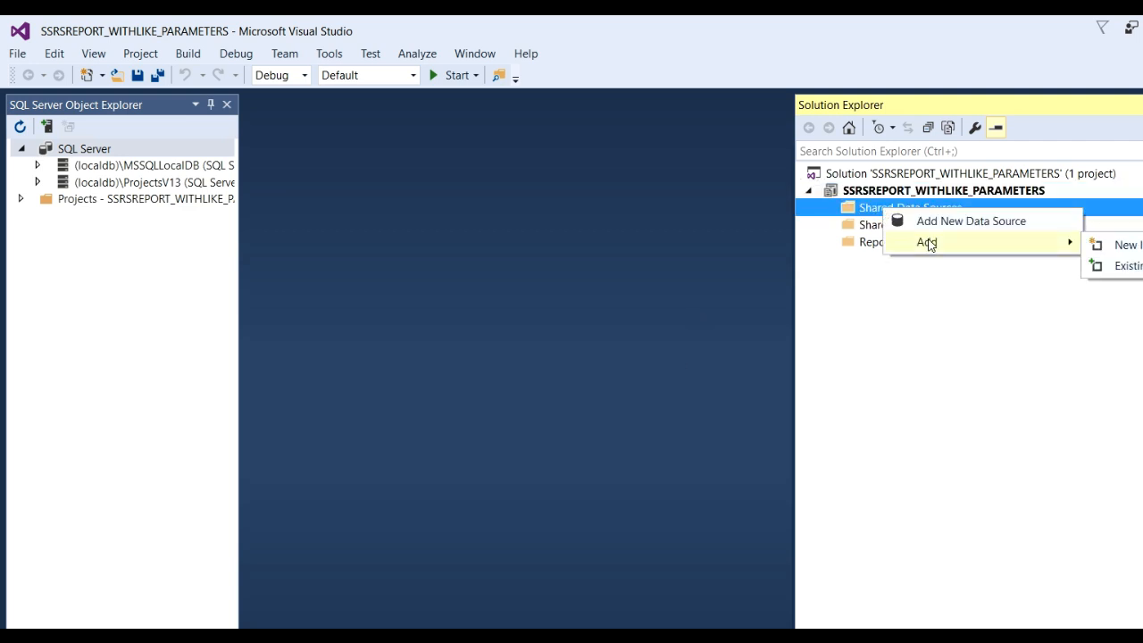
left_click(1137, 243)
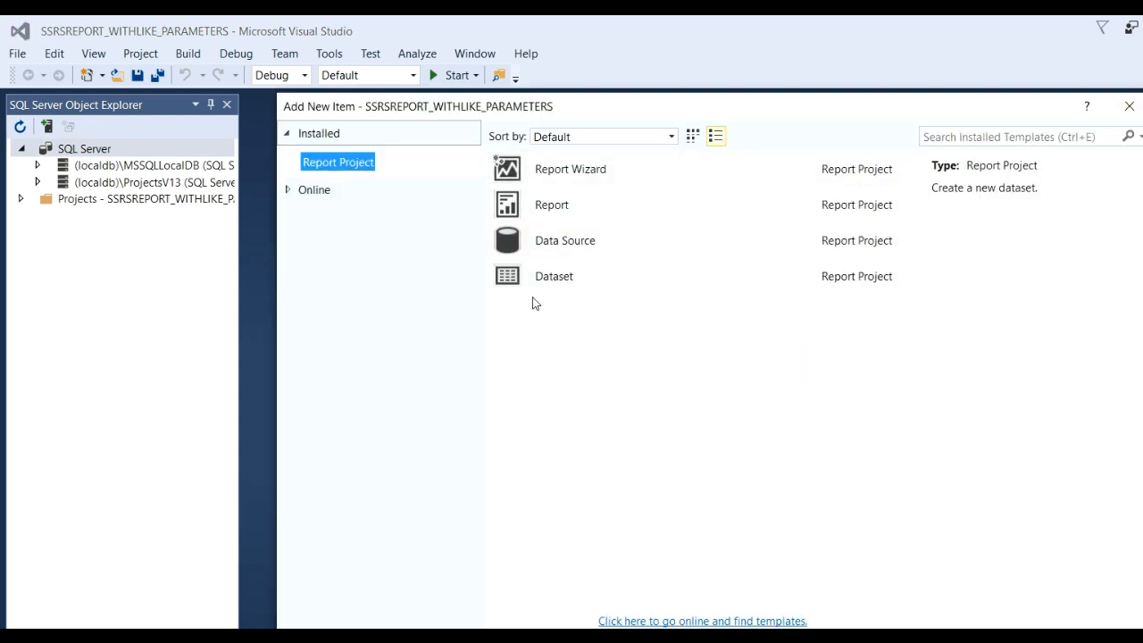
left_click(573, 244)
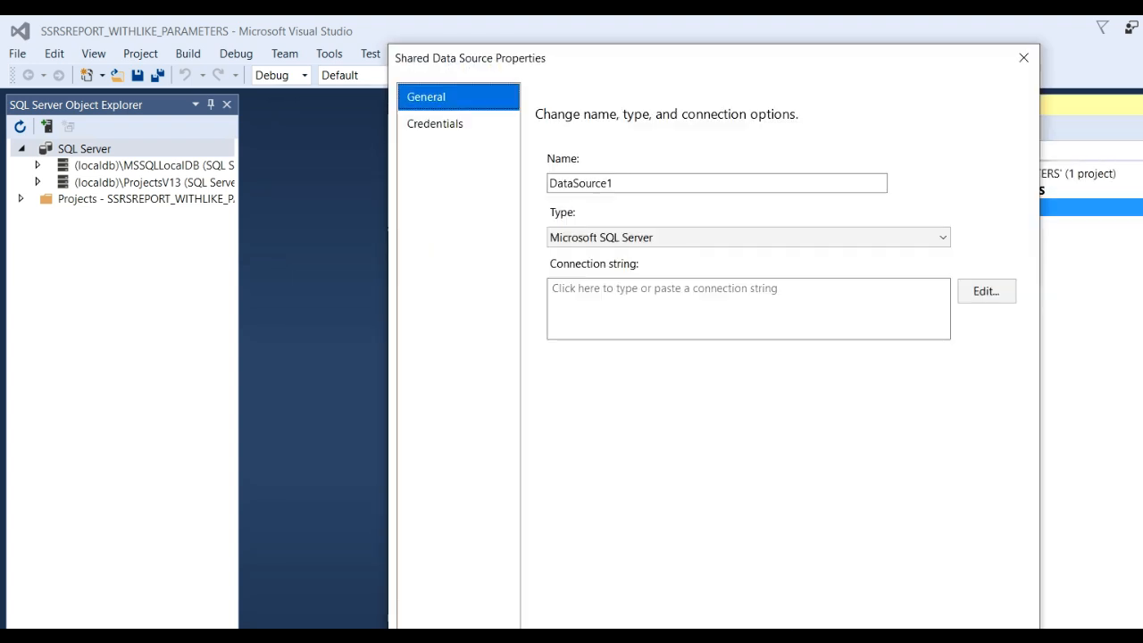
left_click(657, 184)
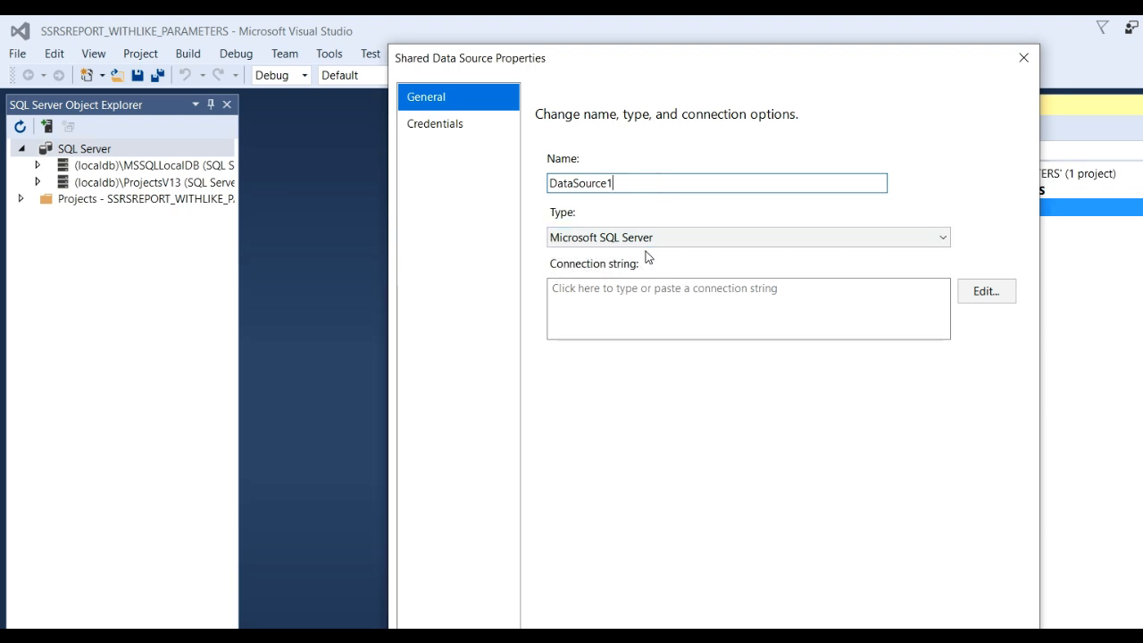
left_click_drag(653, 68, 556, 40)
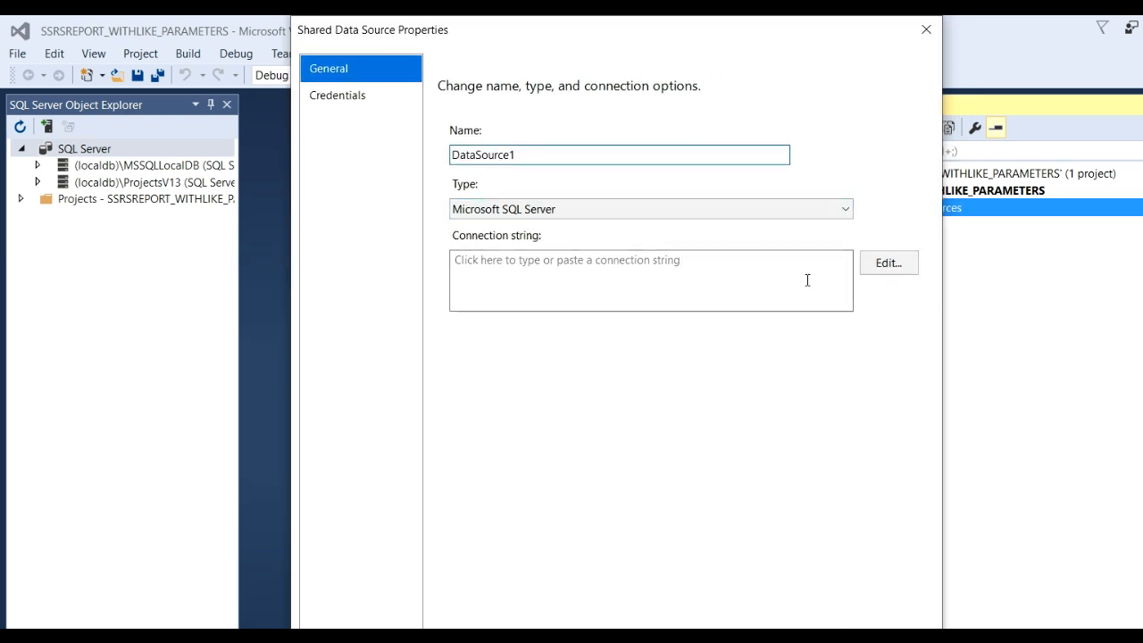
Look up this PC's device name in the Windows system information and enter DESKTOP-HSSNFCU as the data source connection's server name.
left_click(887, 263)
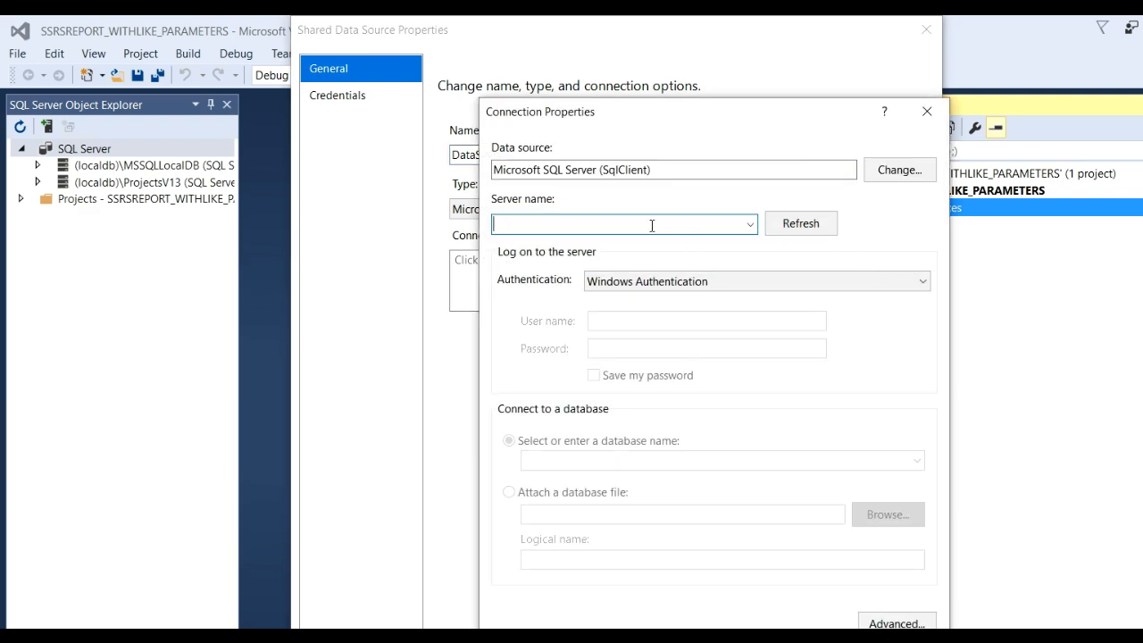
key("super+d")
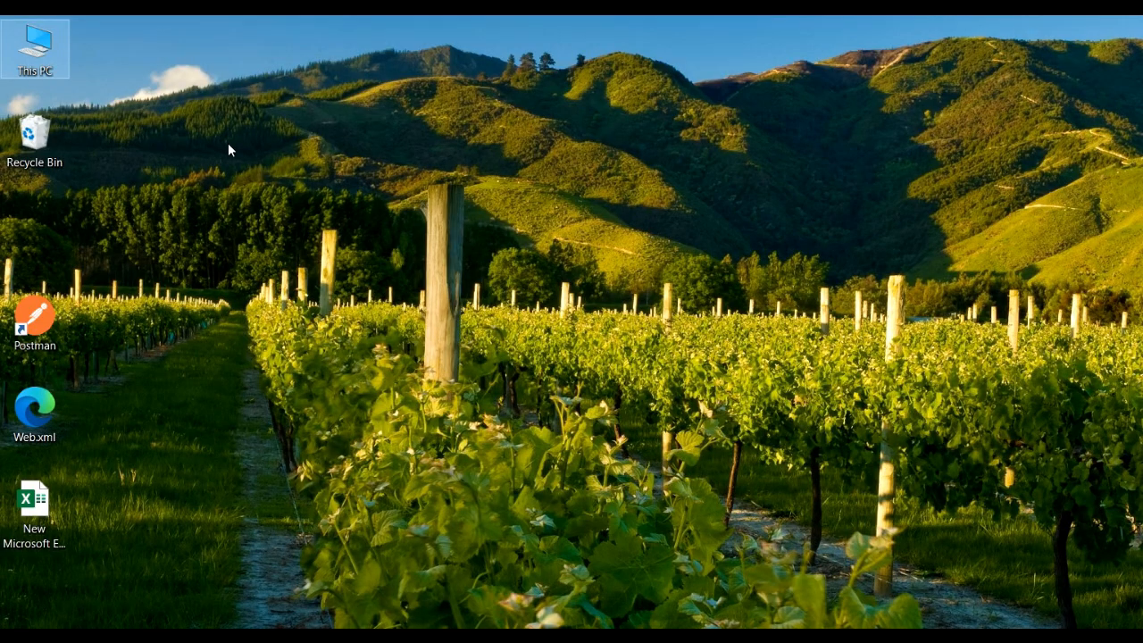
right_click(40, 47)
left_click(131, 334)
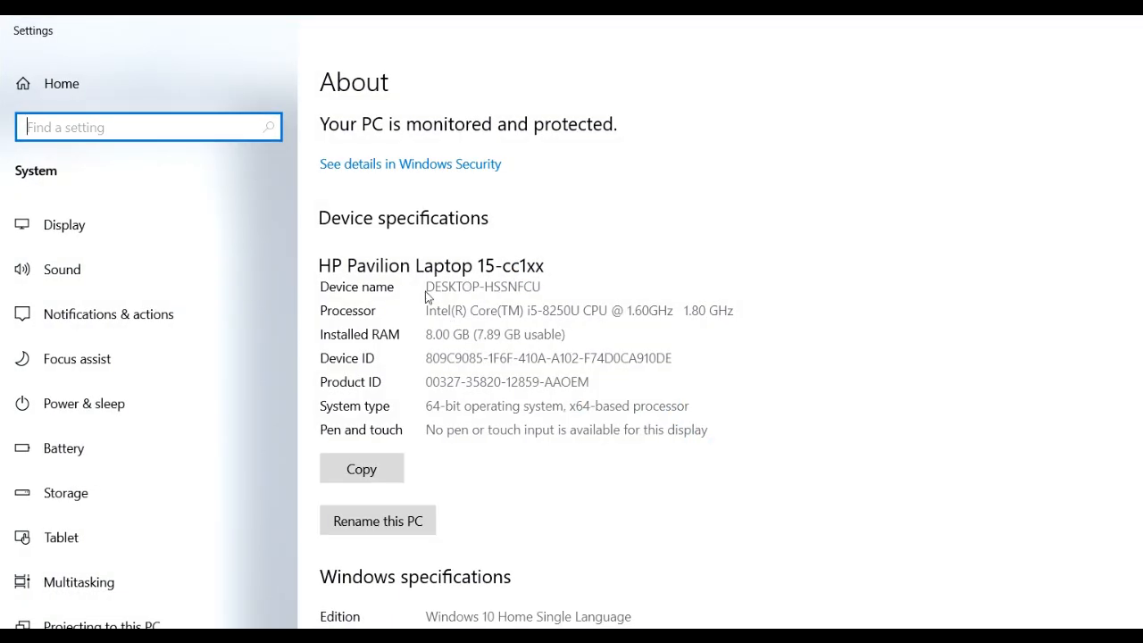
left_click(540, 289)
left_click_drag(544, 287, 427, 285)
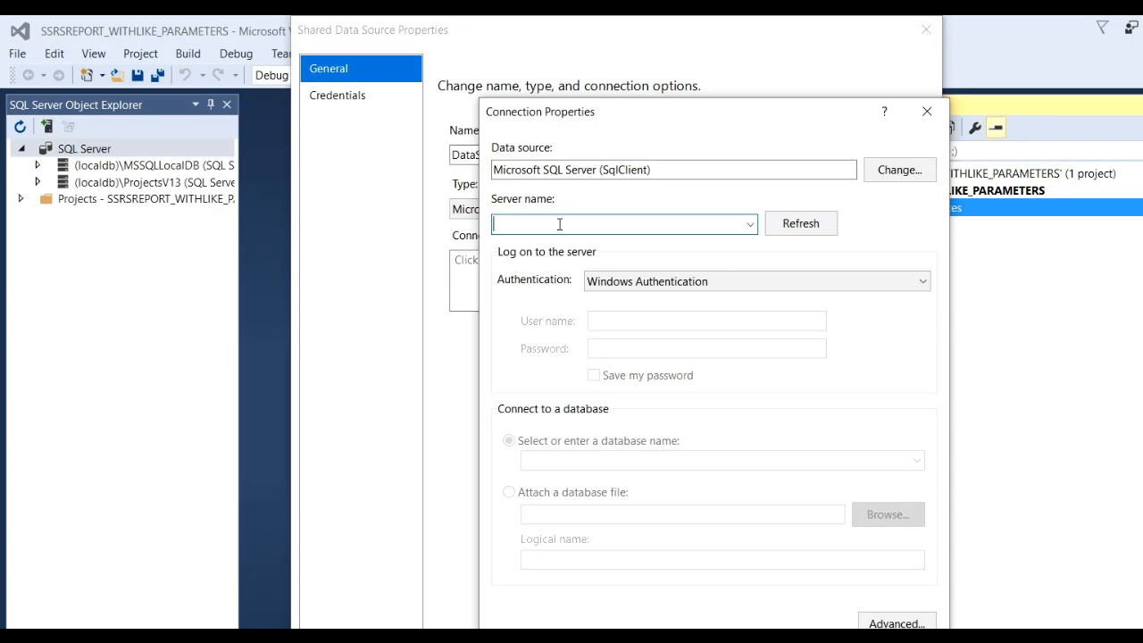
type("DESKTOP-HSSNFCU")
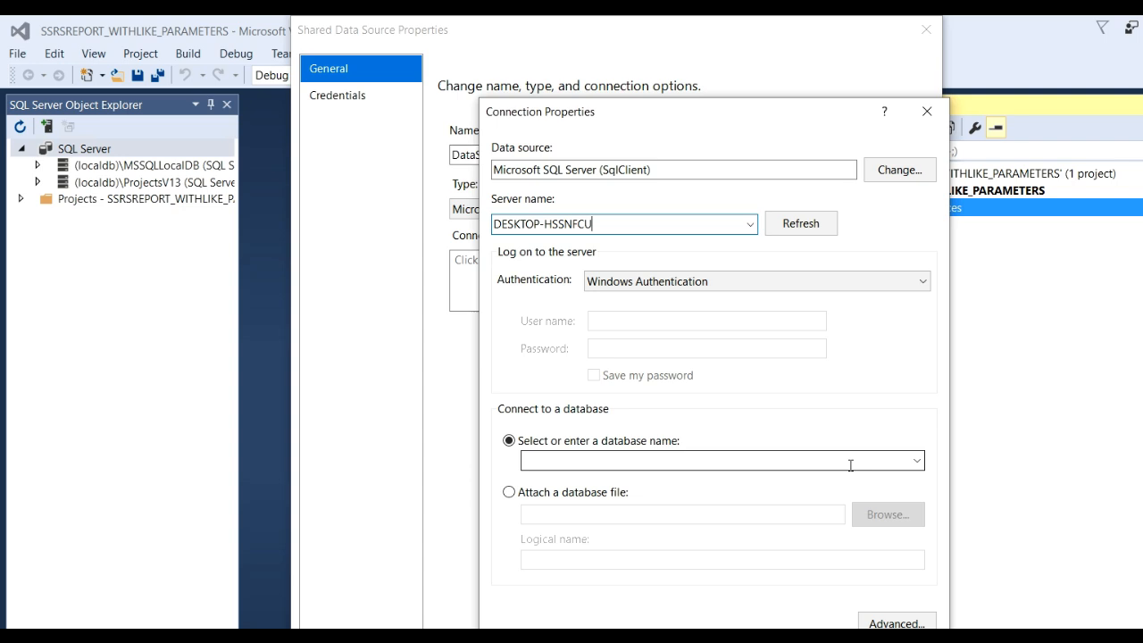
Choose Test as the connection's database and test the connection.
left_click(919, 462)
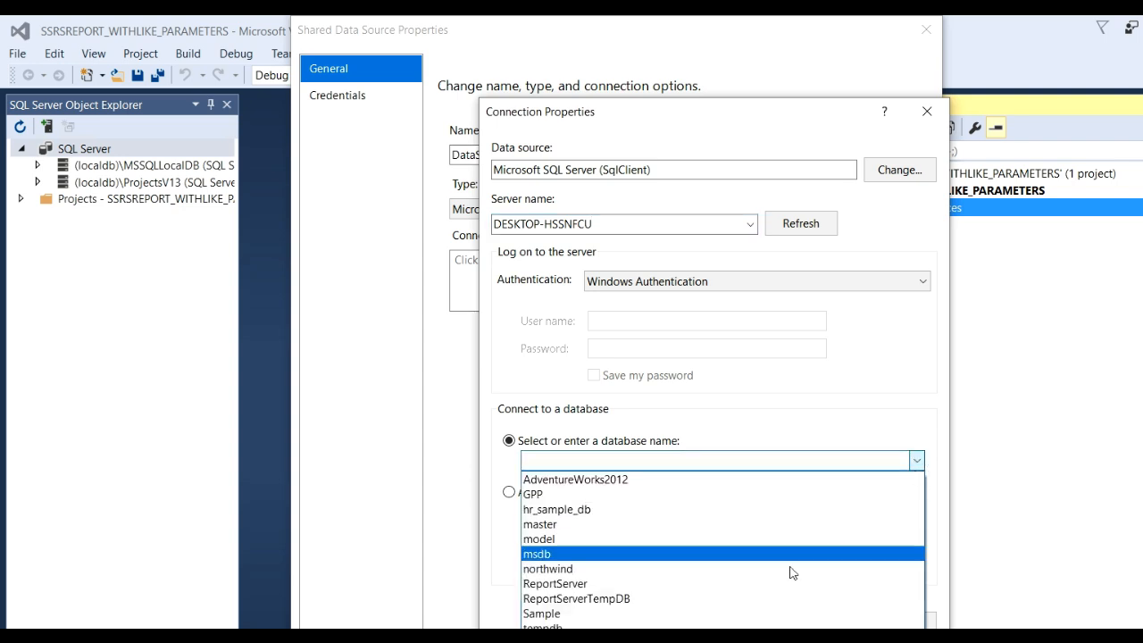
left_click(545, 641)
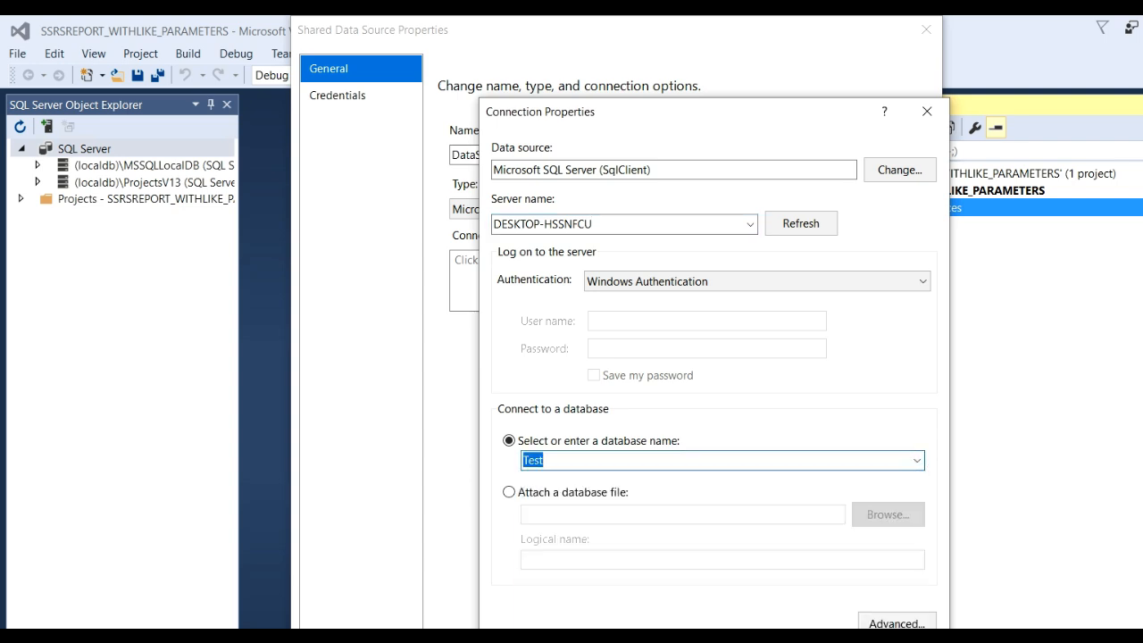
left_click(546, 641)
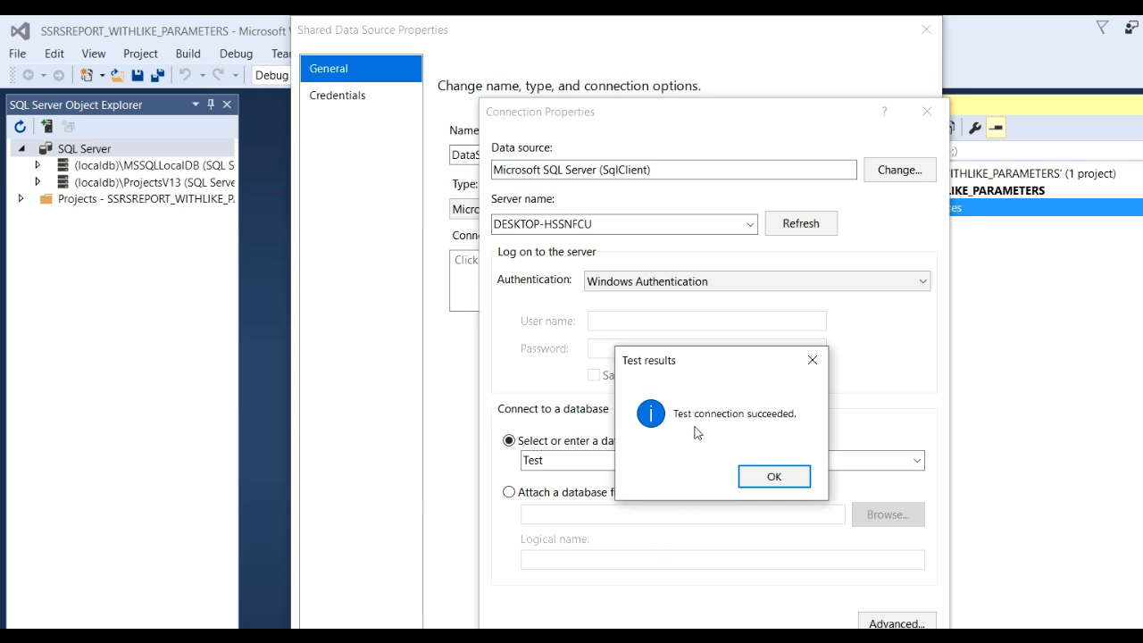
left_click(773, 477)
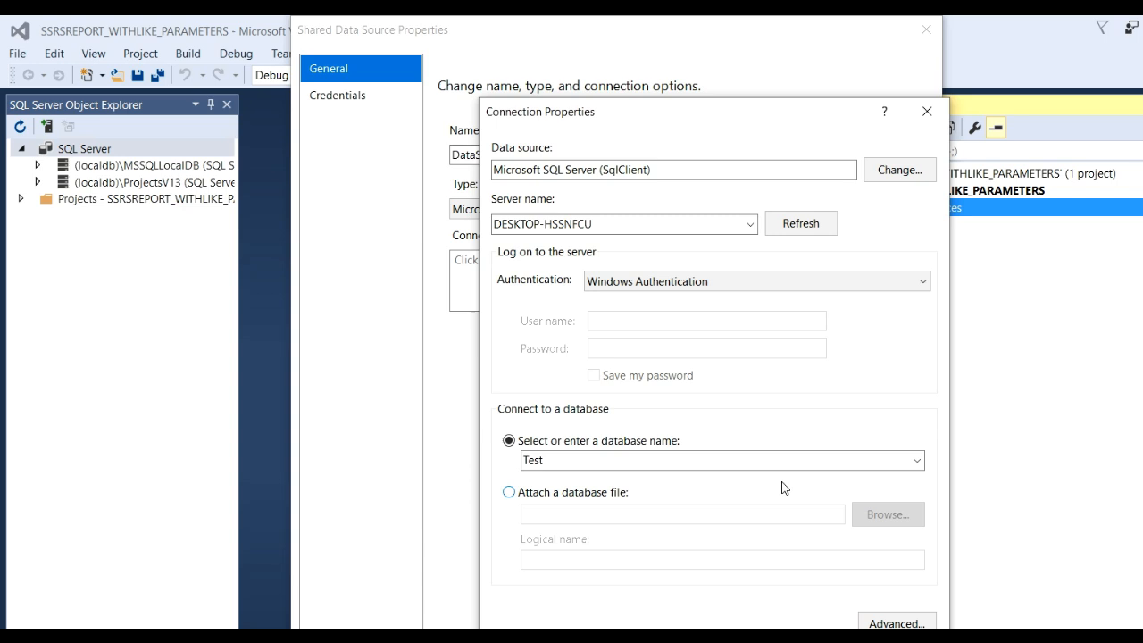
Accept the connection properties, save the shared data source, and expand the Shared Data Sources folder in the project.
key("Return")
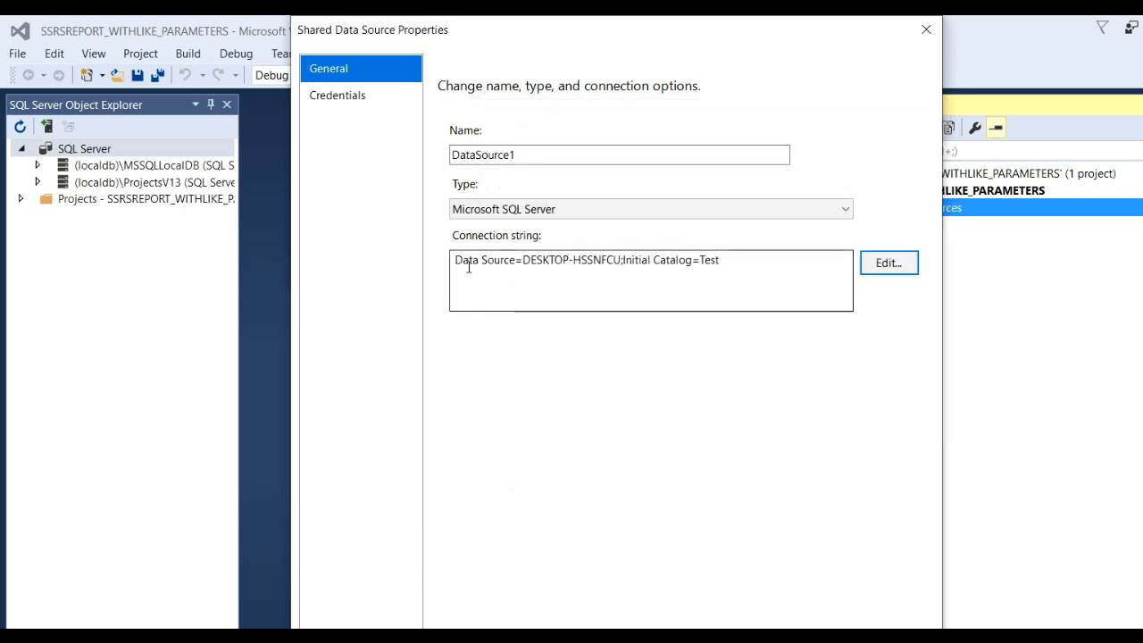
left_click_drag(630, 265, 725, 266)
left_click(739, 268)
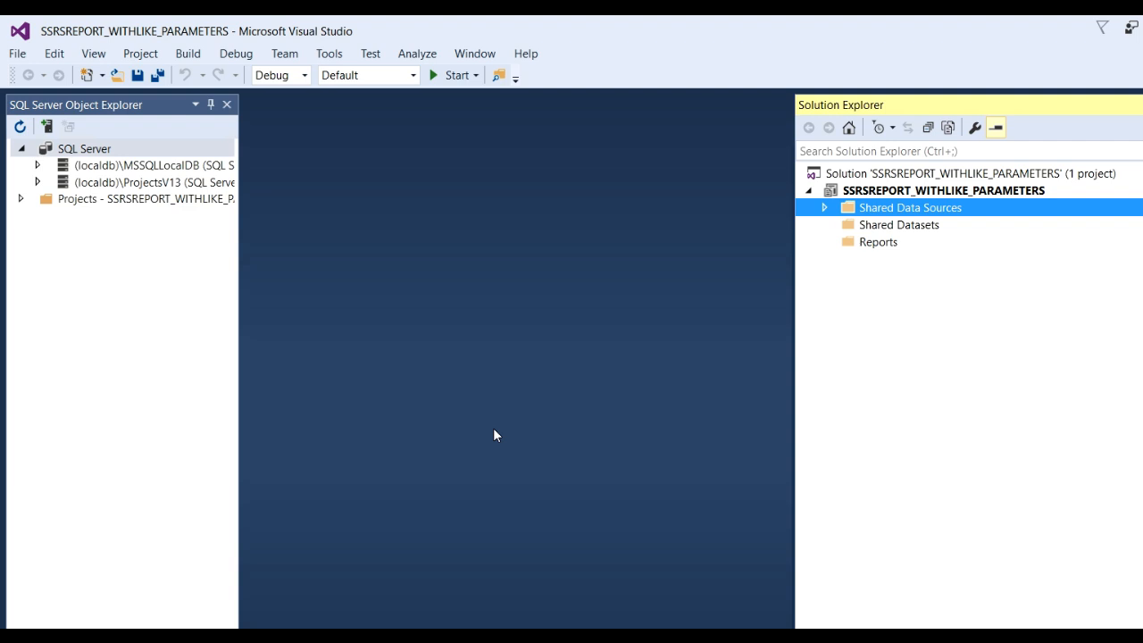
left_click(824, 211)
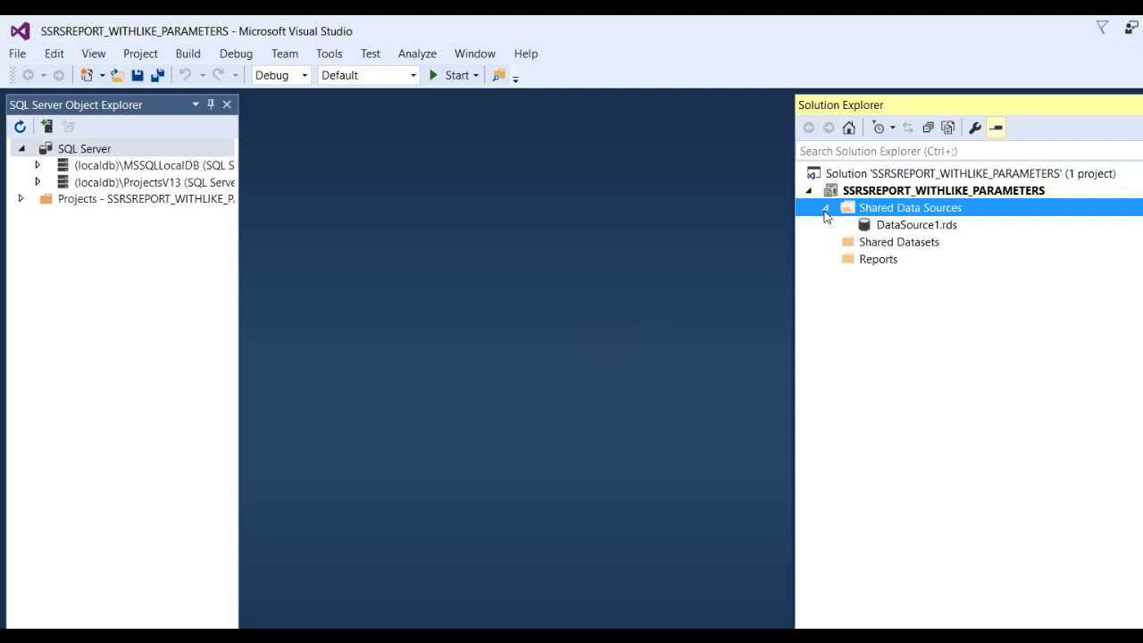
Add a new Dataset item to the project's Shared Datasets folder.
left_click(891, 250)
right_click(890, 250)
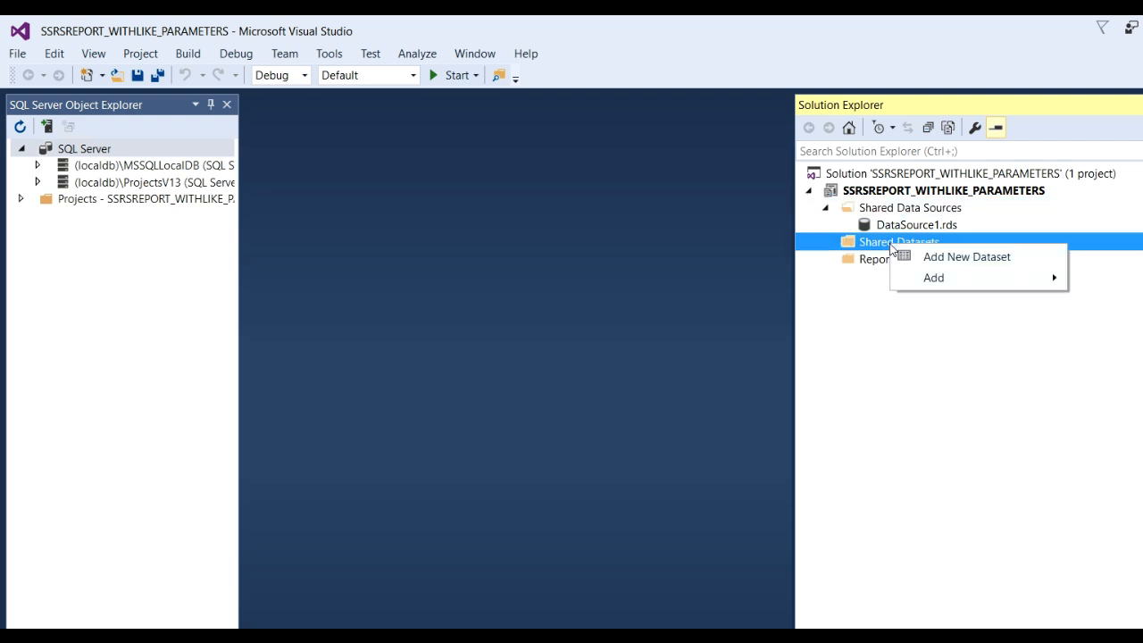
mouse_move(1030, 288)
left_click(1098, 280)
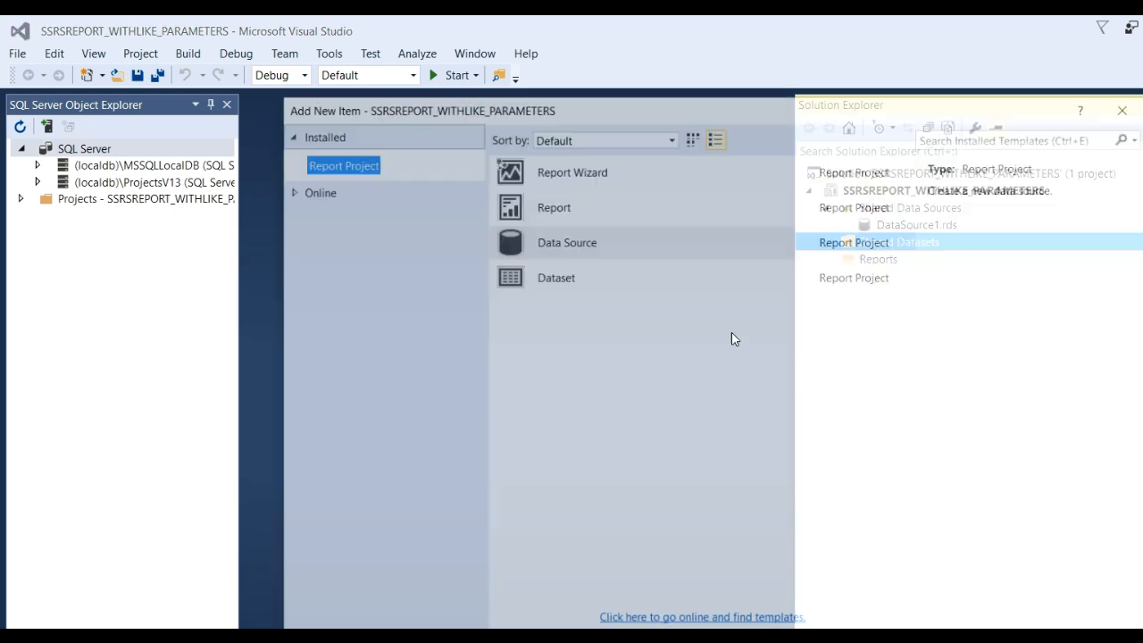
left_click(555, 278)
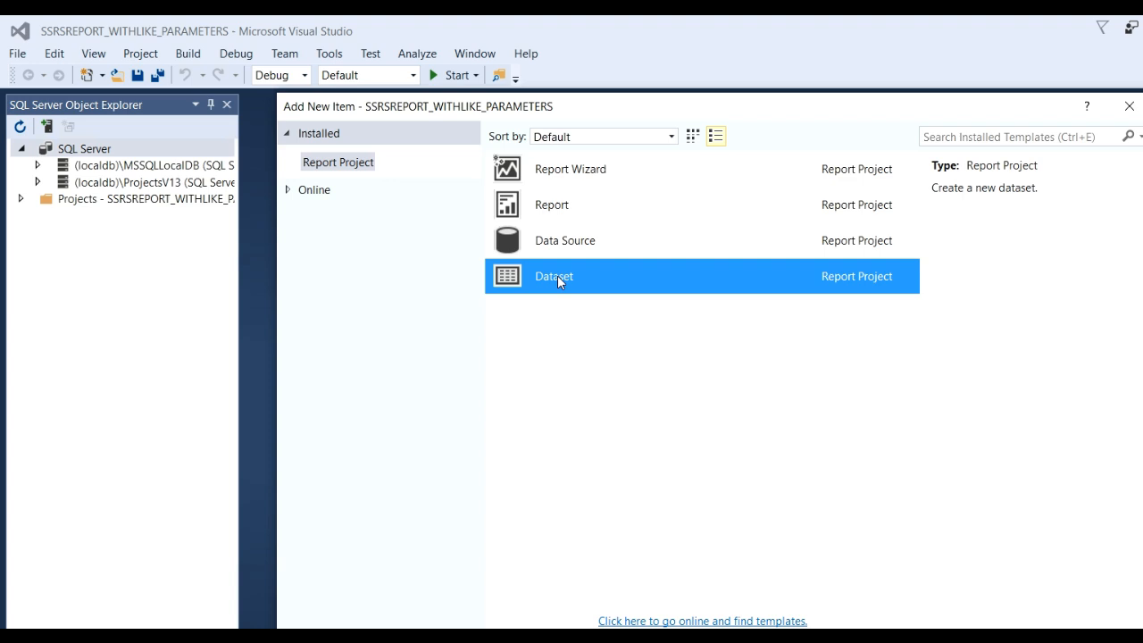
key("Return")
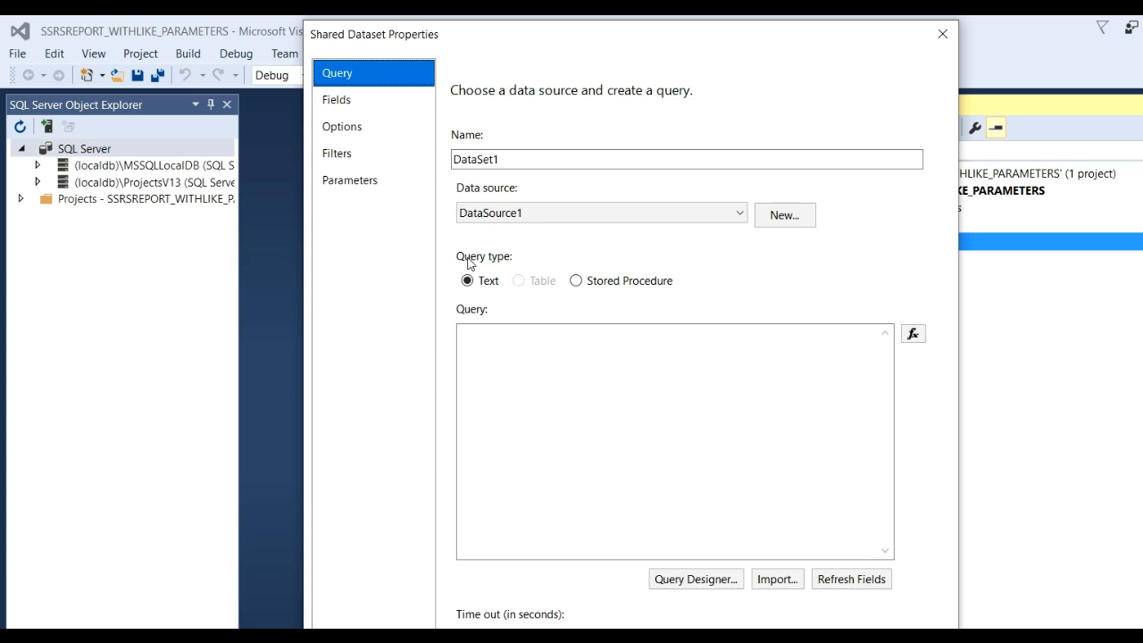
Add the emp_delhi table to the dataset's query in the Query Designer and output all of its columns.
left_click(490, 345)
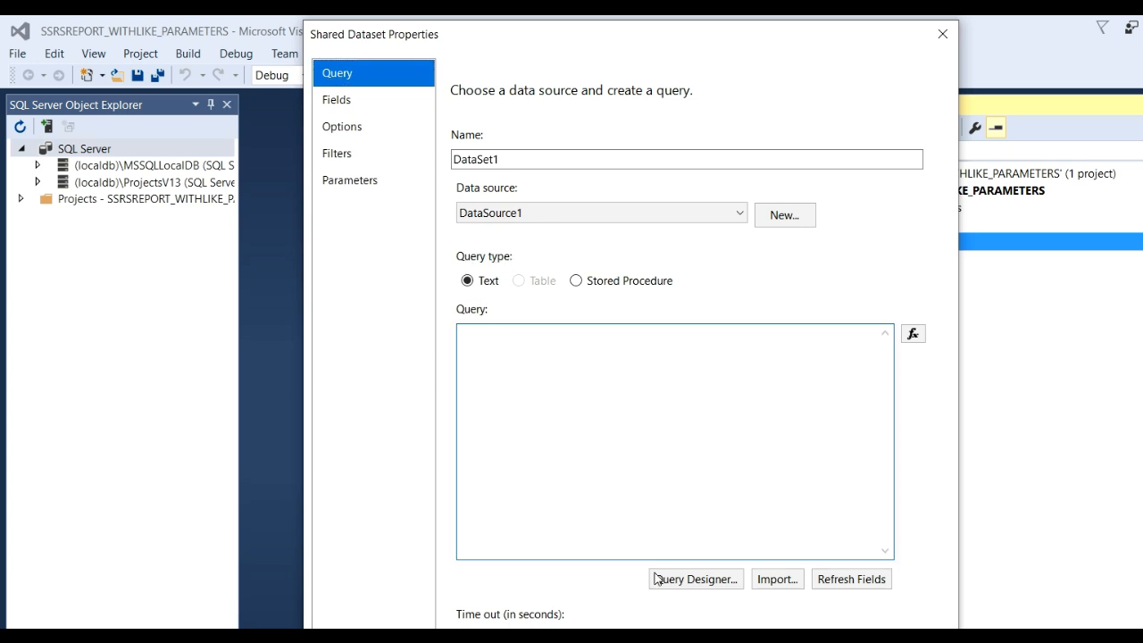
left_click(693, 579)
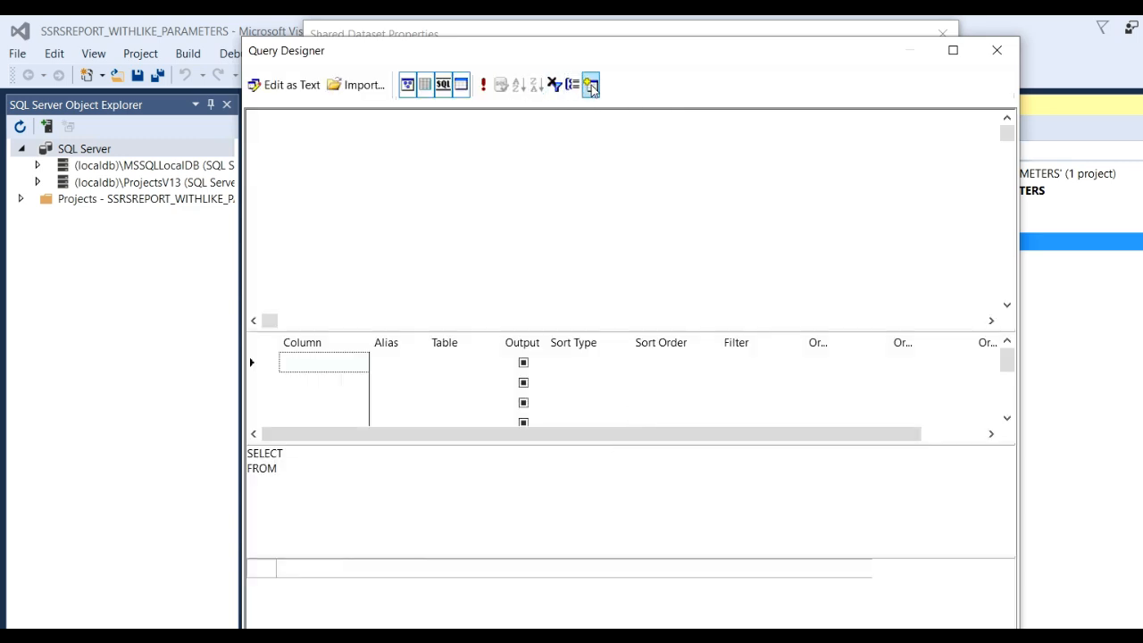
left_click(592, 86)
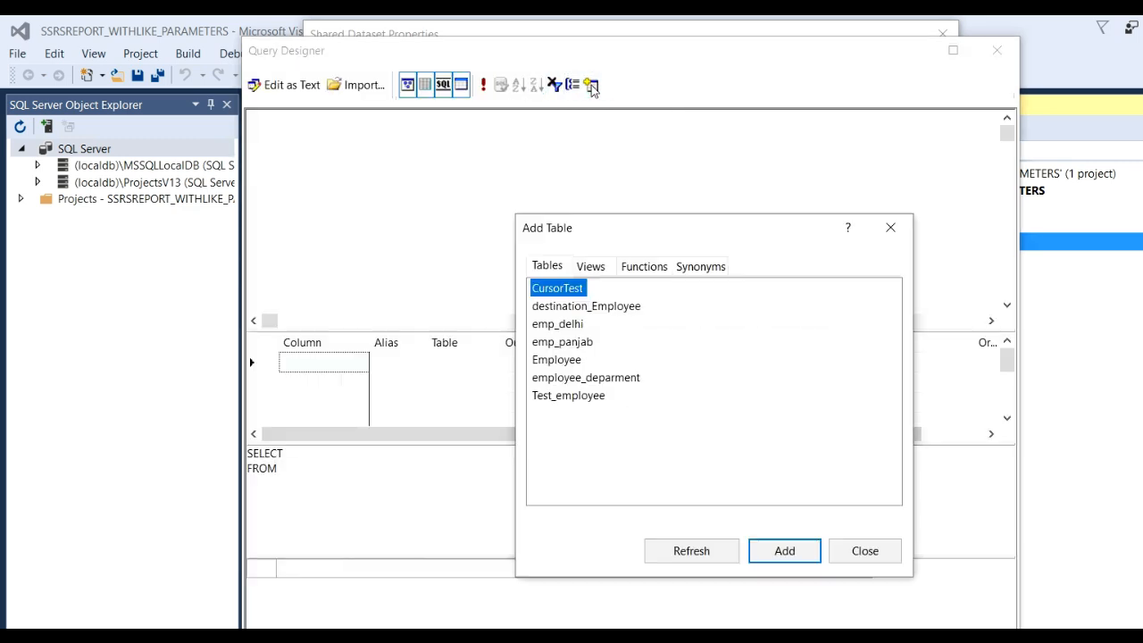
left_click(573, 328)
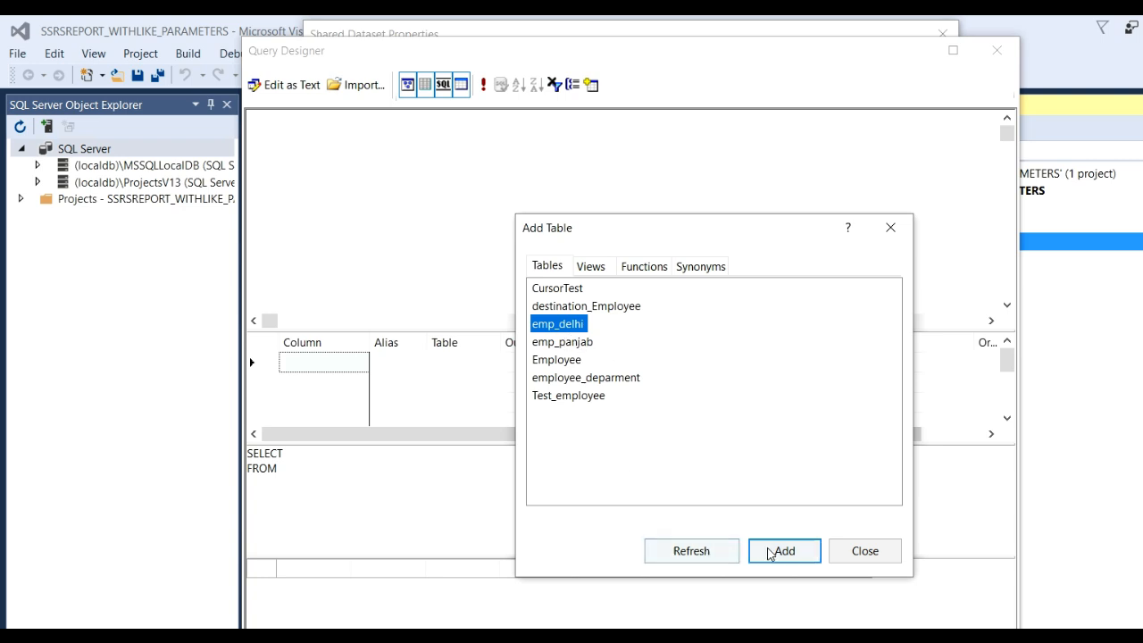
left_click(796, 554)
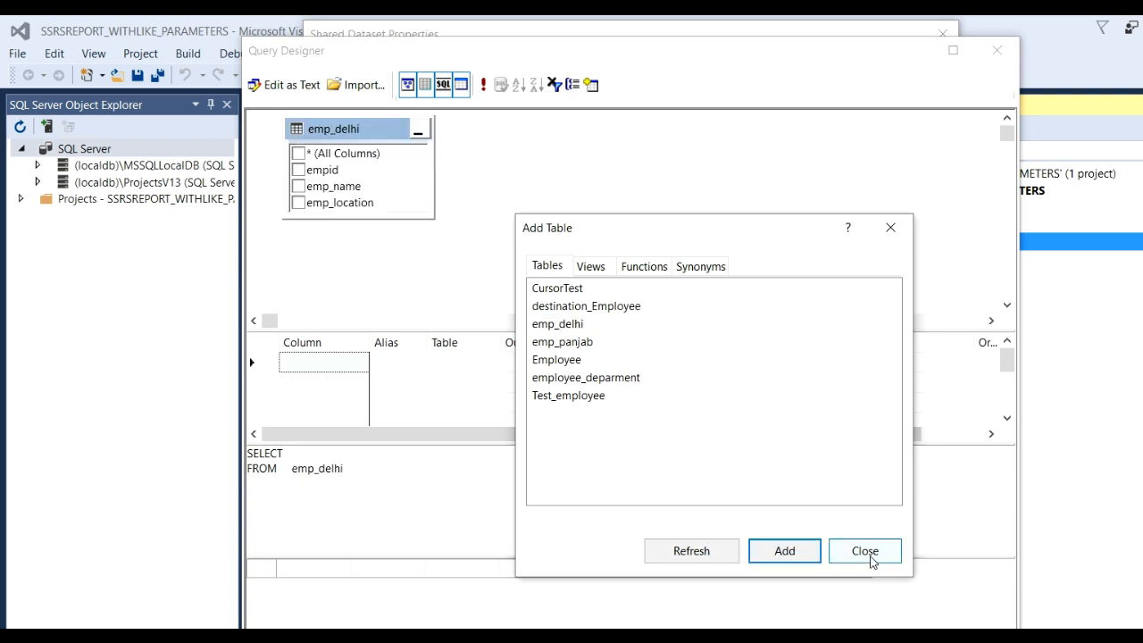
left_click(882, 552)
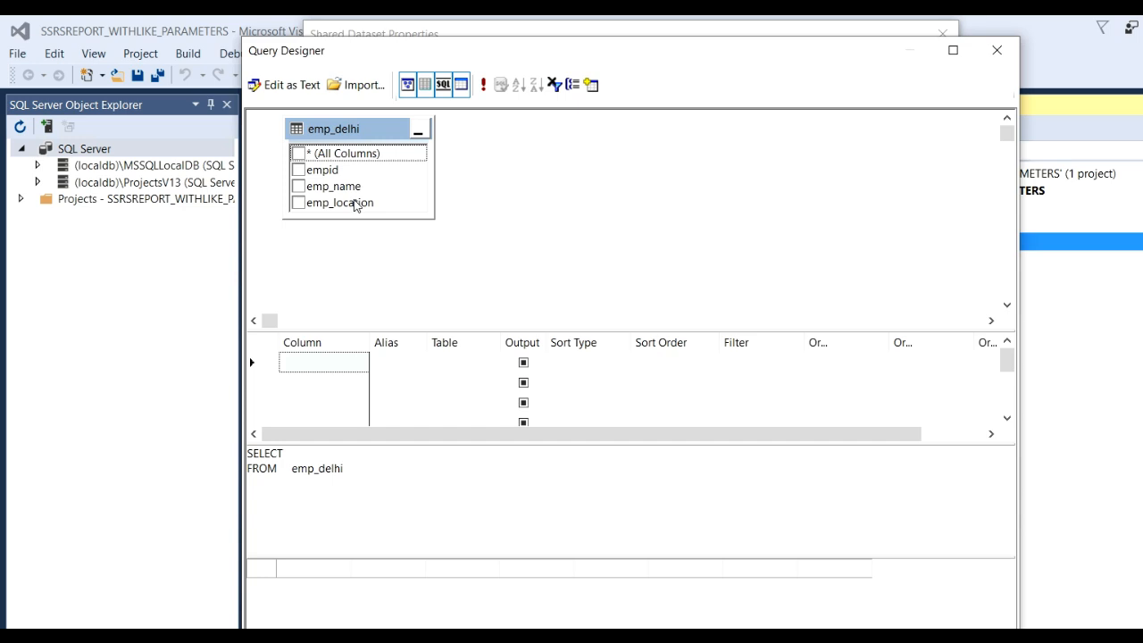
left_click(299, 154)
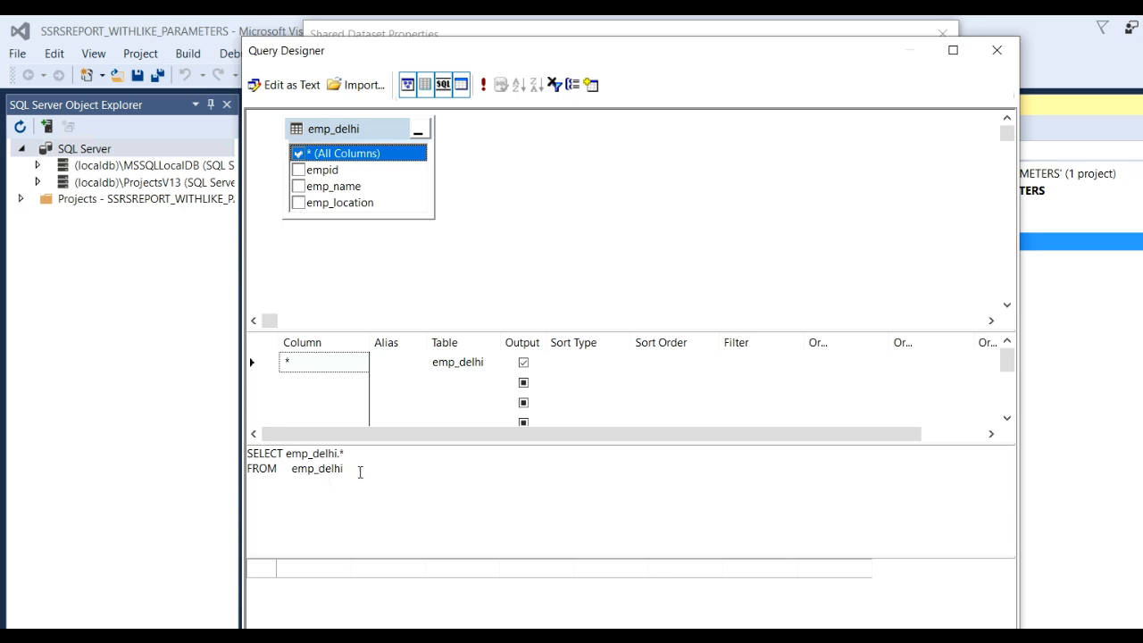
left_click(374, 468)
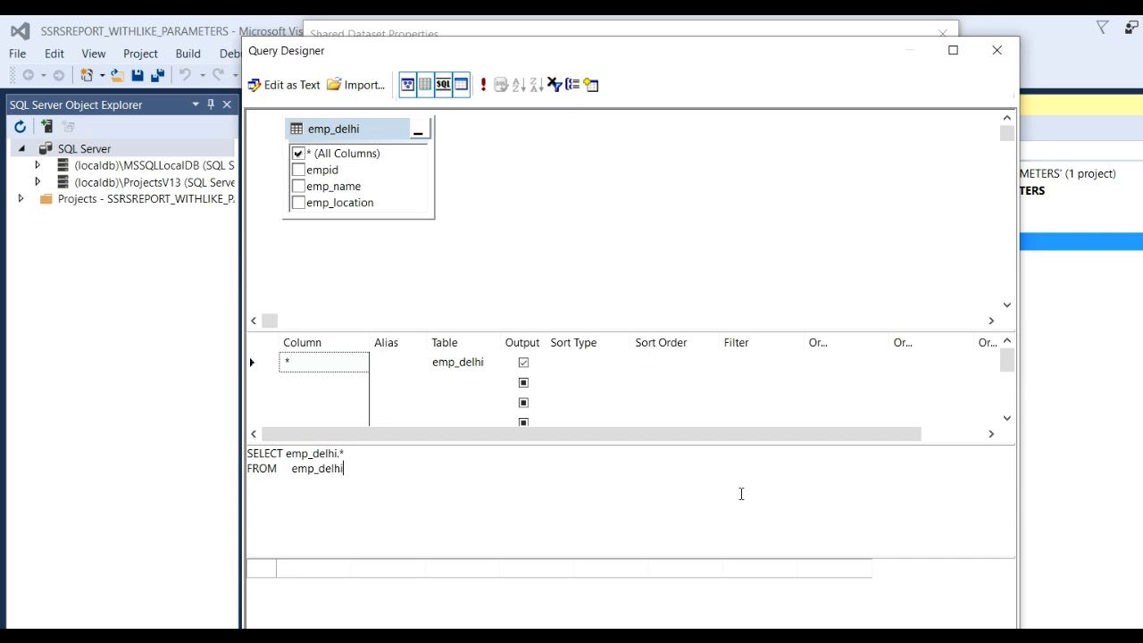
type("WHERE LIKE emp_name")
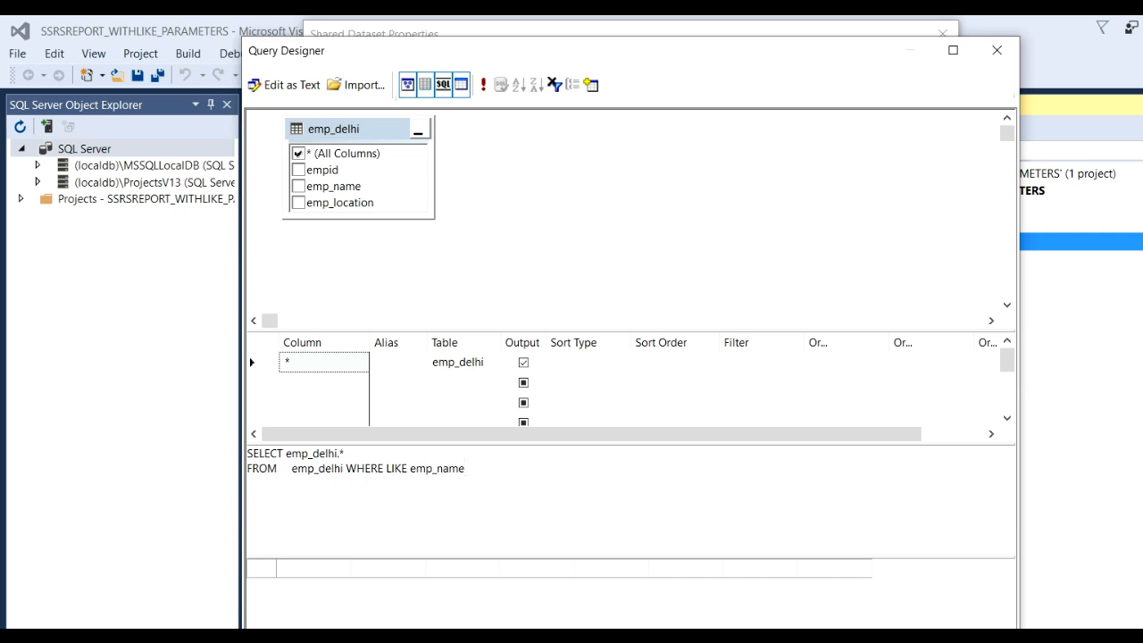
type(" like '%' +@emp_name+ '")
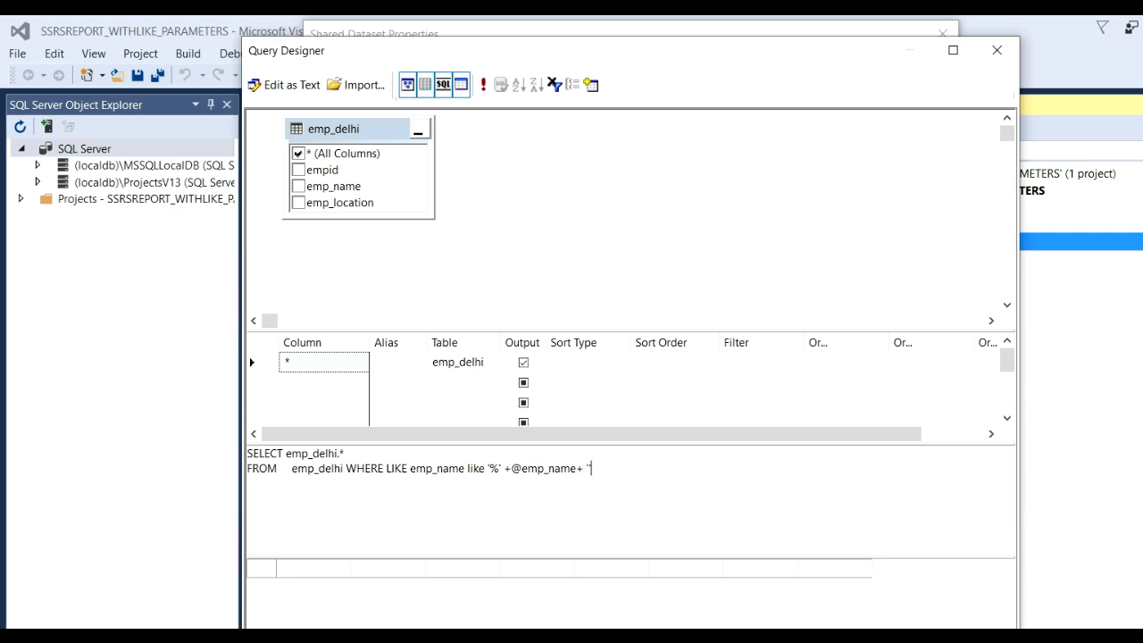
type("%'")
left_click(482, 87)
key("Return")
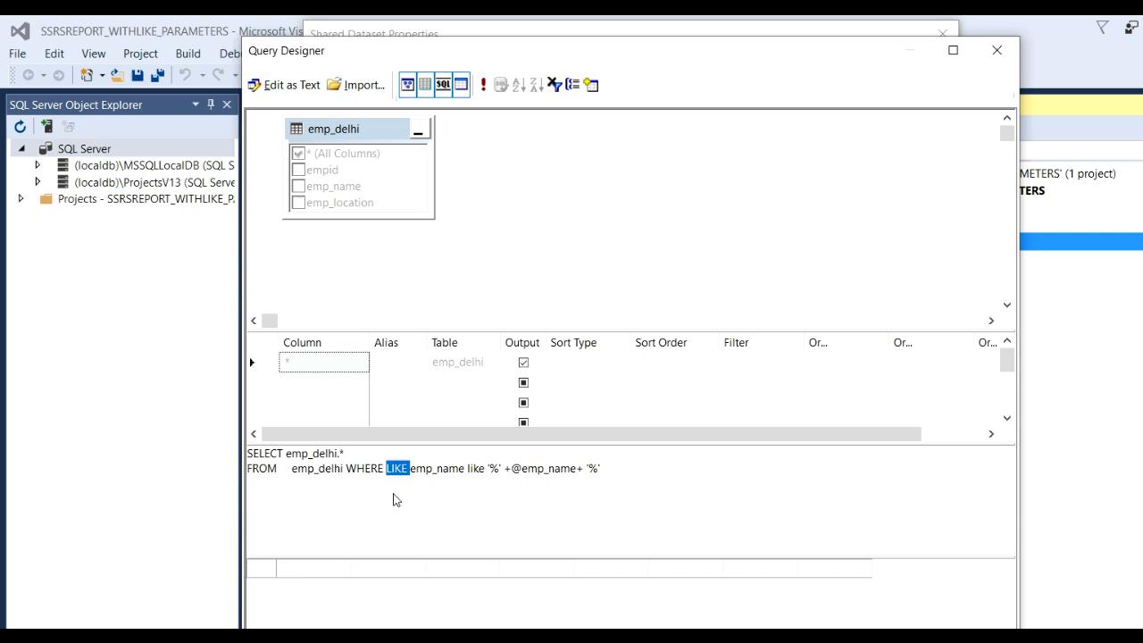
key("Delete")
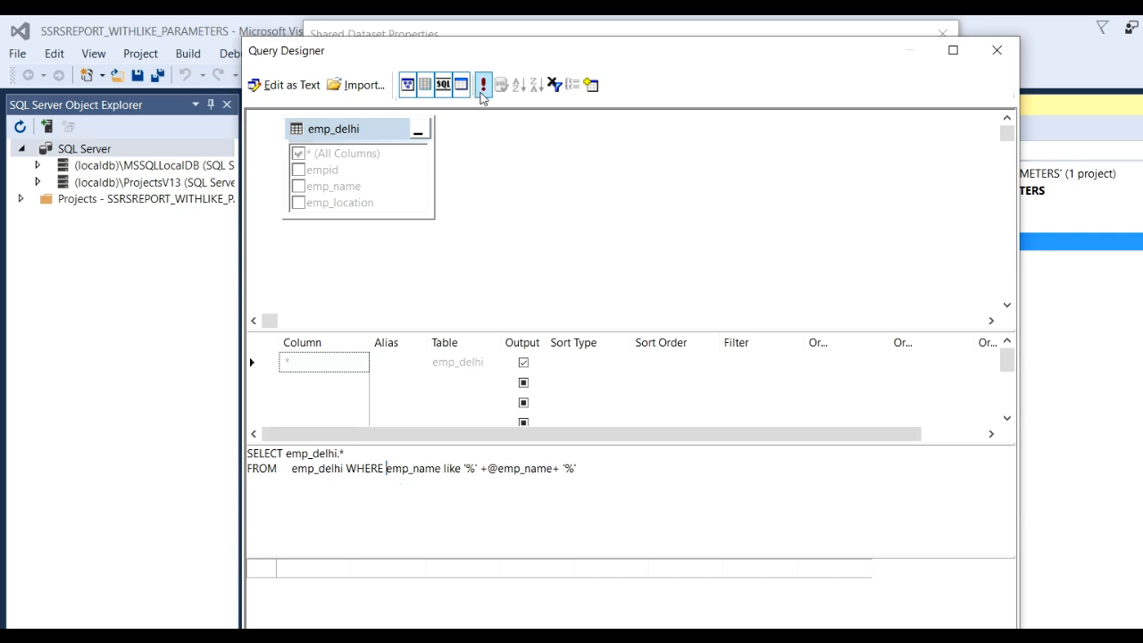
left_click(483, 84)
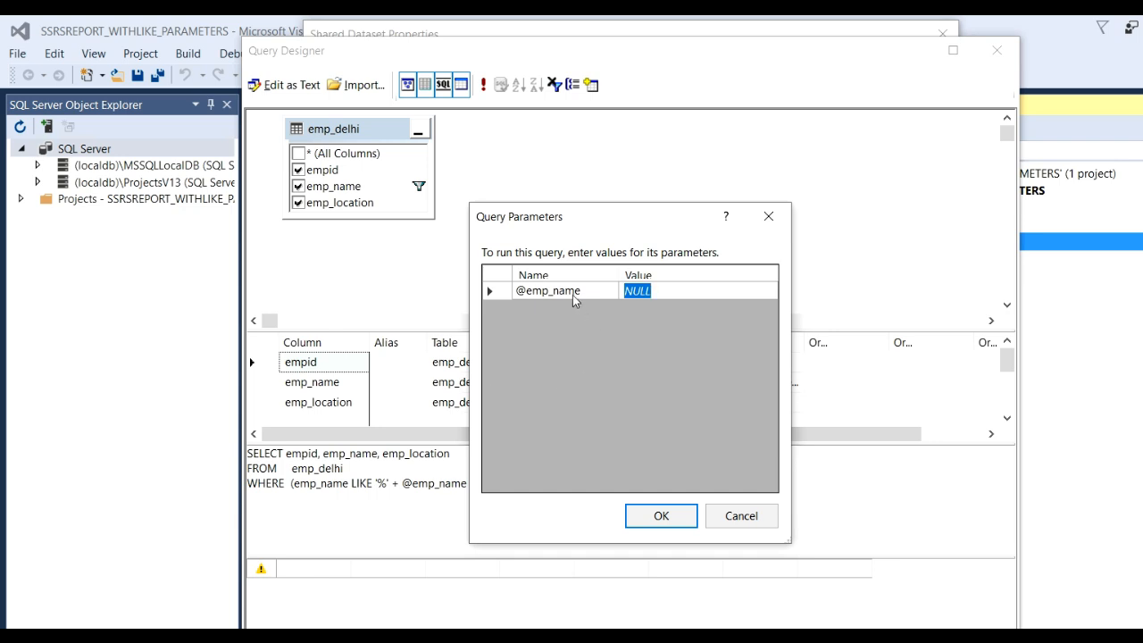
left_click(687, 296)
double_click(688, 295)
type("r")
left_click(675, 523)
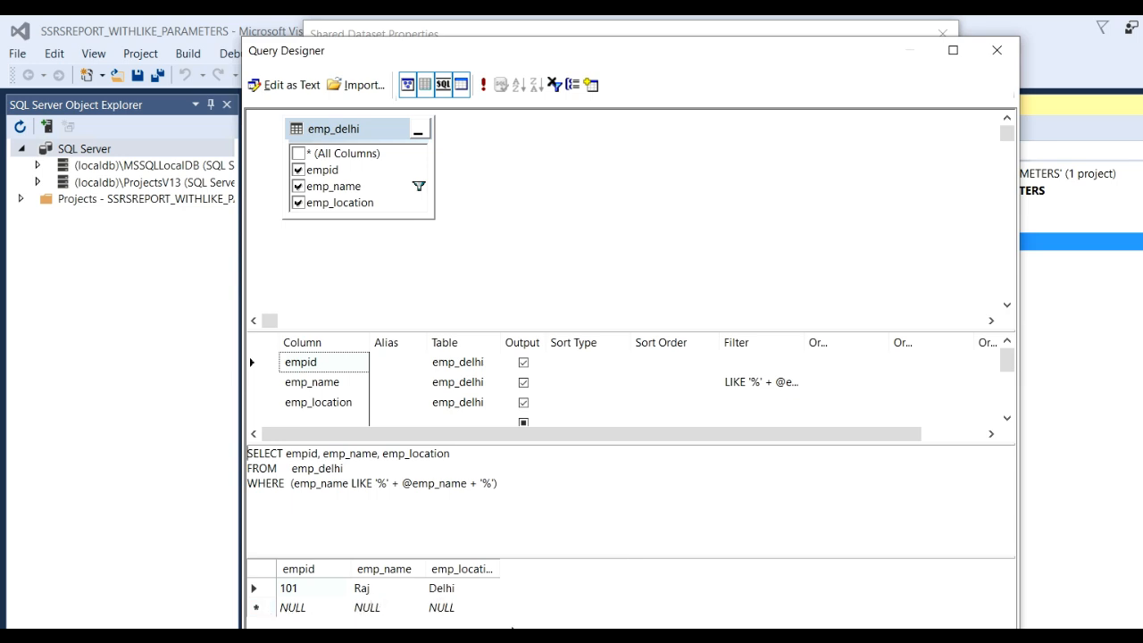
key("Return")
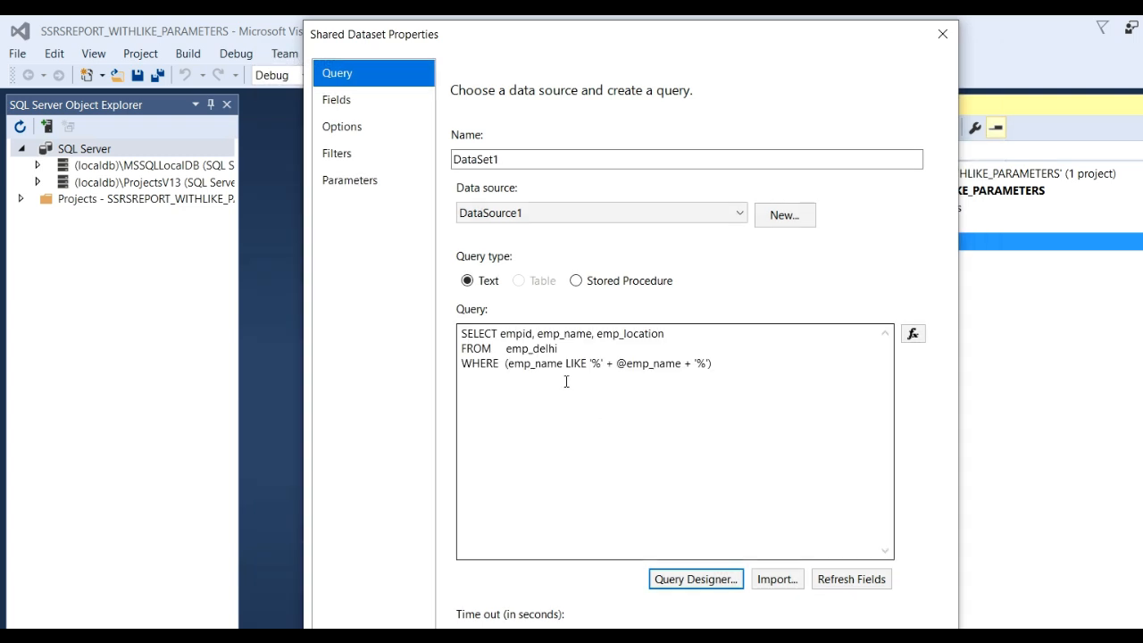
left_click_drag(598, 36, 562, 38)
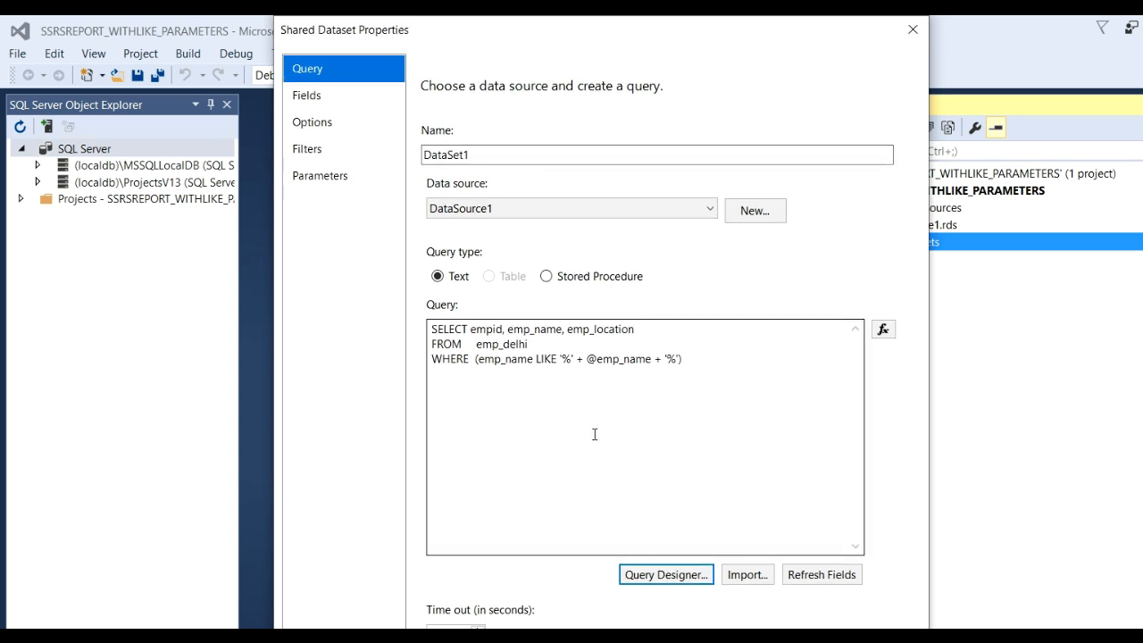
left_click(557, 358)
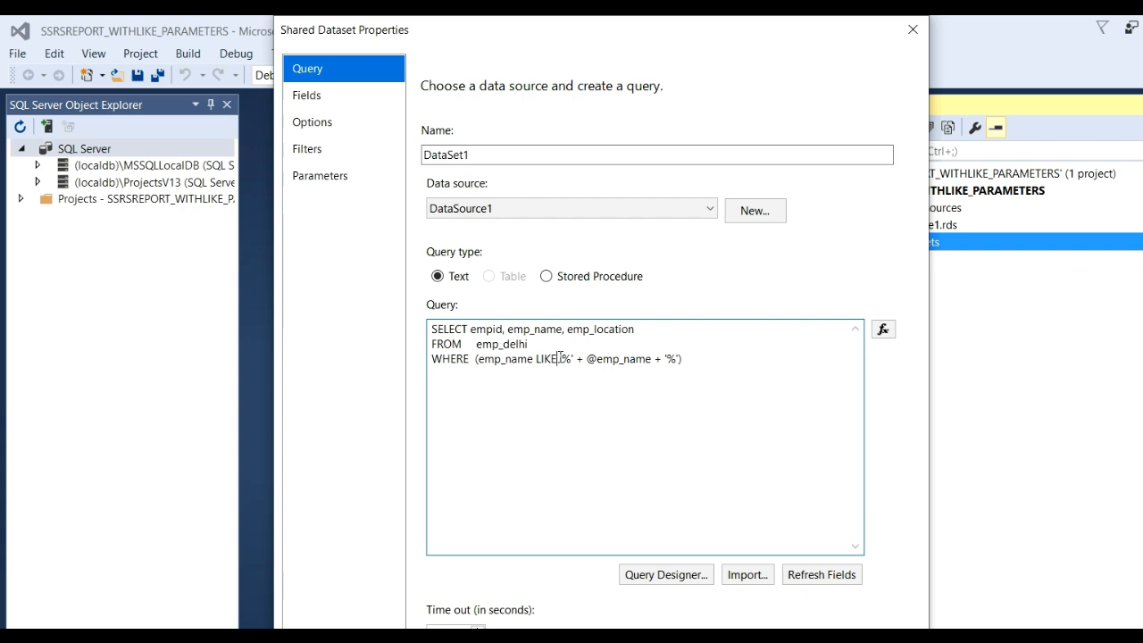
left_click_drag(558, 358, 649, 357)
left_click(597, 361)
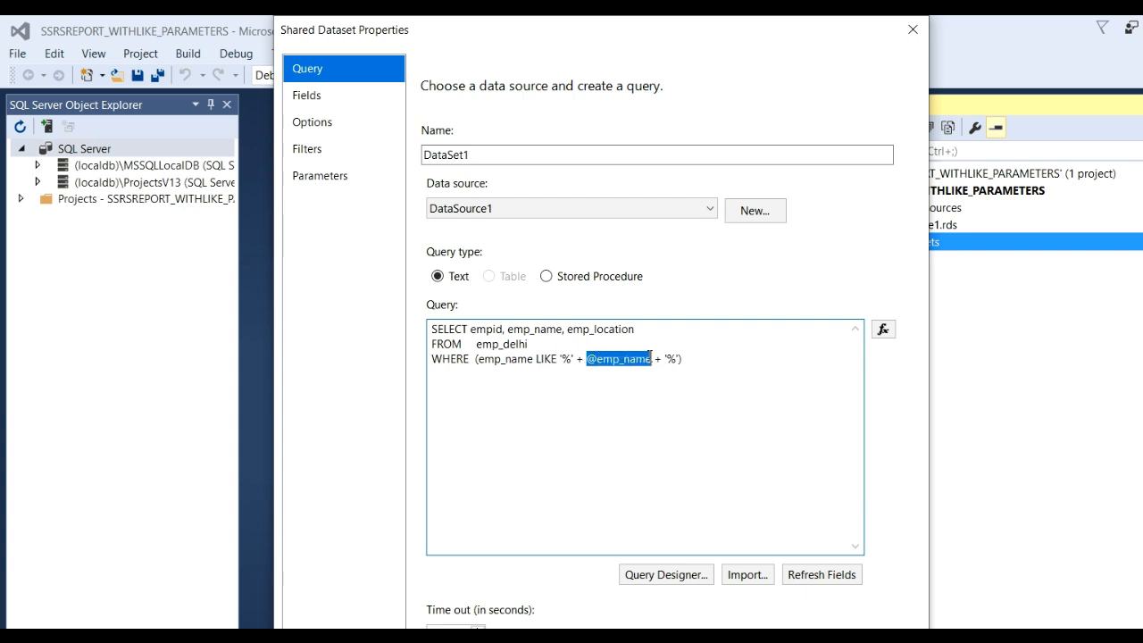
left_click(665, 393)
left_click(664, 363)
left_click_drag(665, 358, 678, 357)
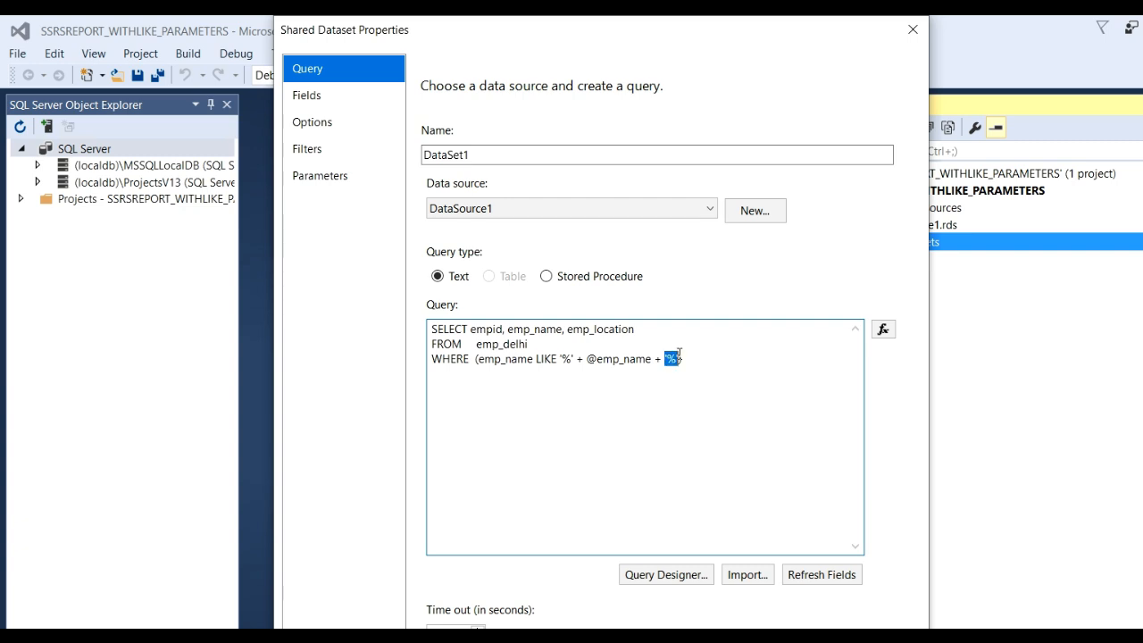
left_click(631, 407)
double_click(612, 361)
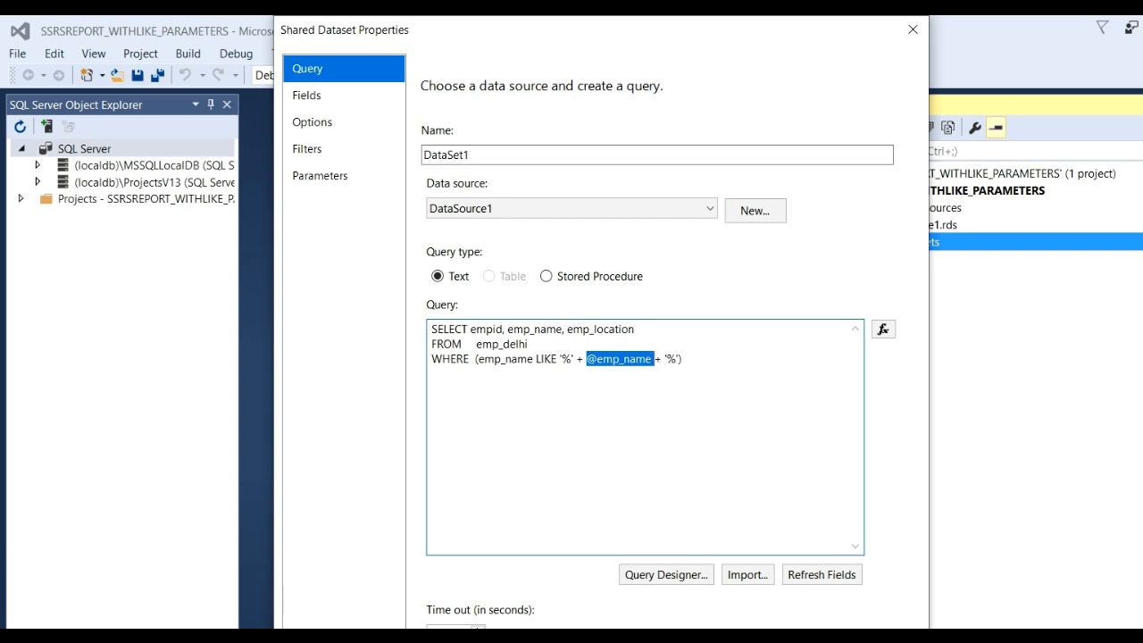
Save the shared dataset, expand the Shared Datasets folder and check the properties of DataSet1.rsd.
left_click(786, 639)
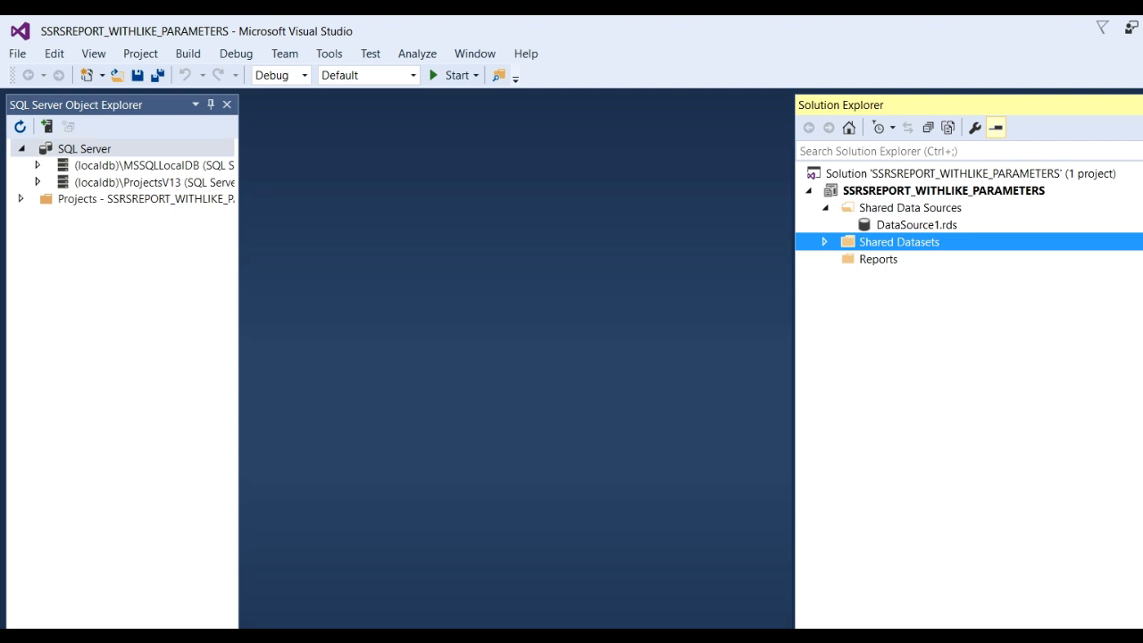
left_click(823, 244)
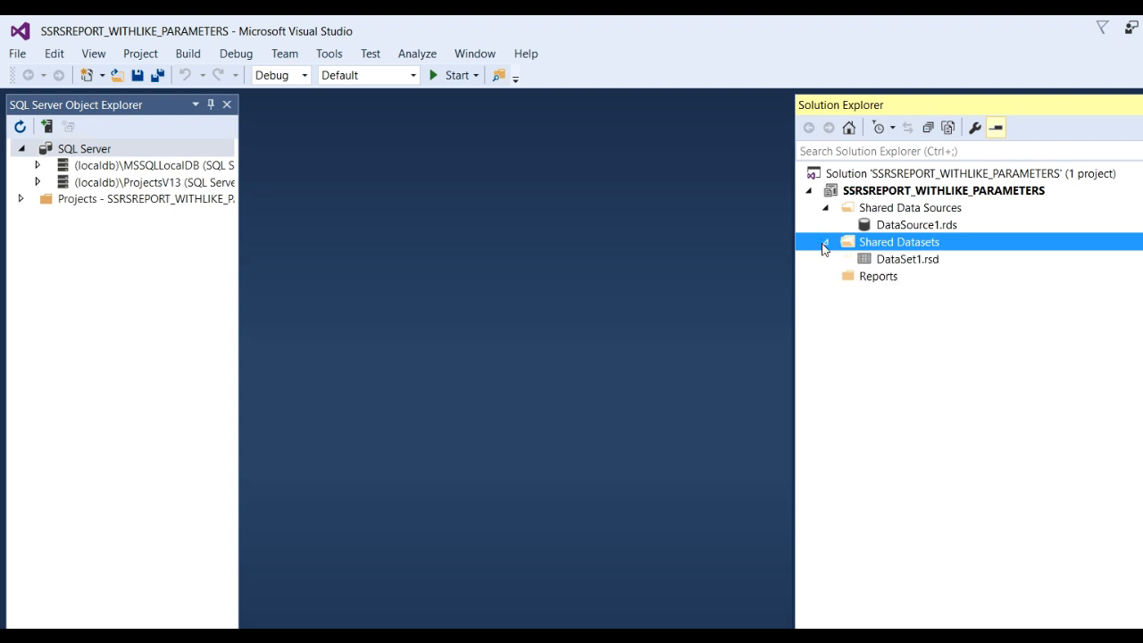
double_click(918, 259)
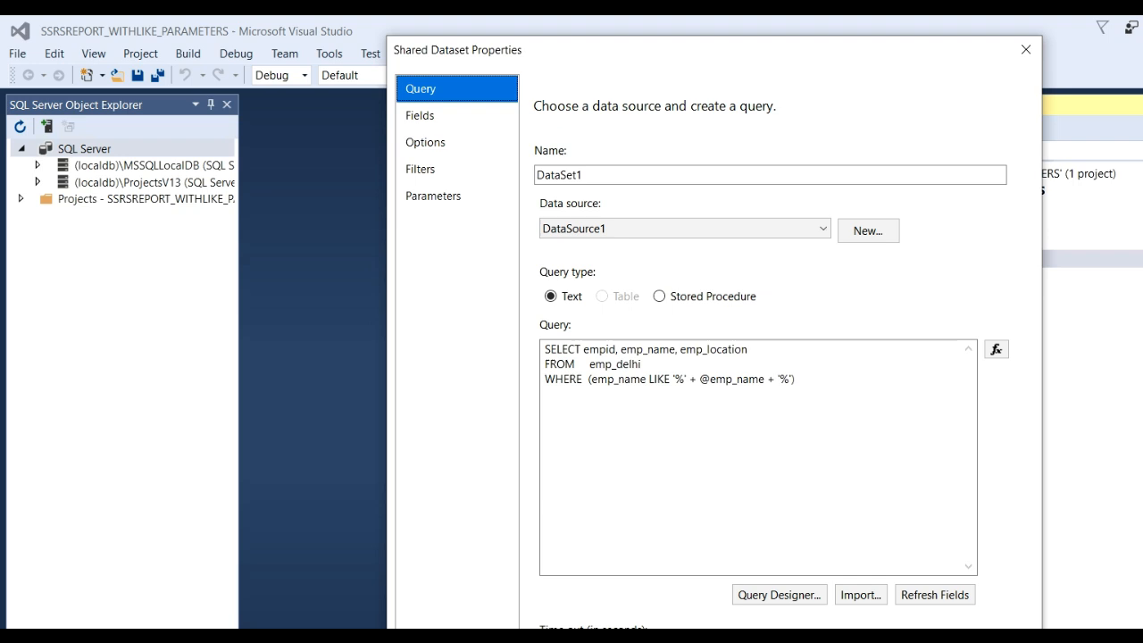
key("Escape")
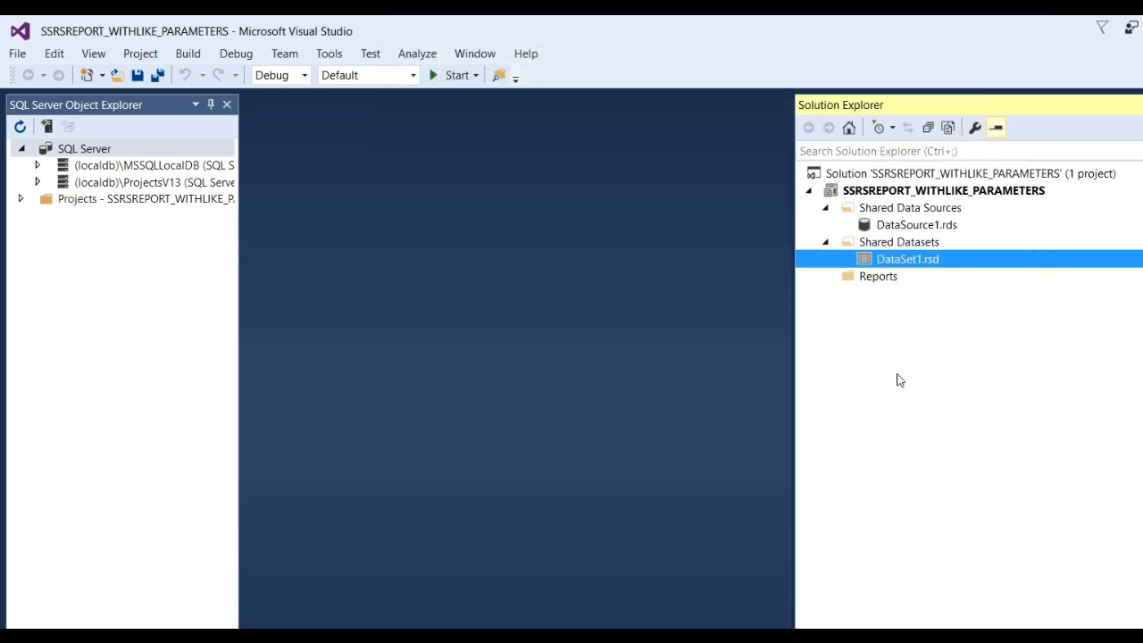
Add a new empty Report item to the project's Reports folder and open it for design.
left_click(864, 278)
right_click(866, 279)
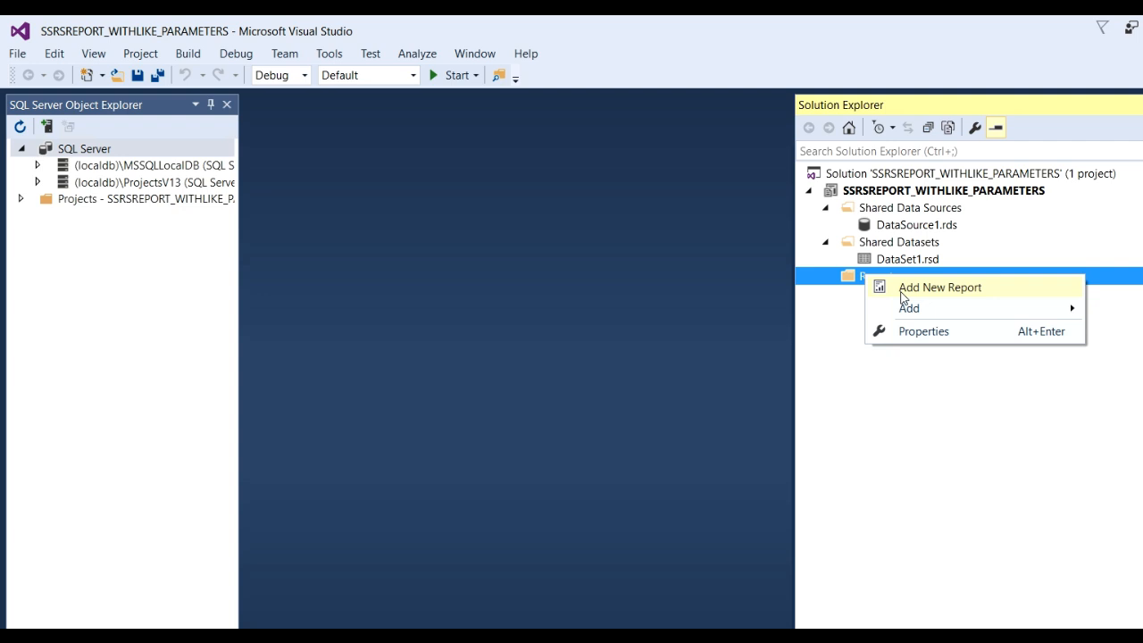
mouse_move(904, 313)
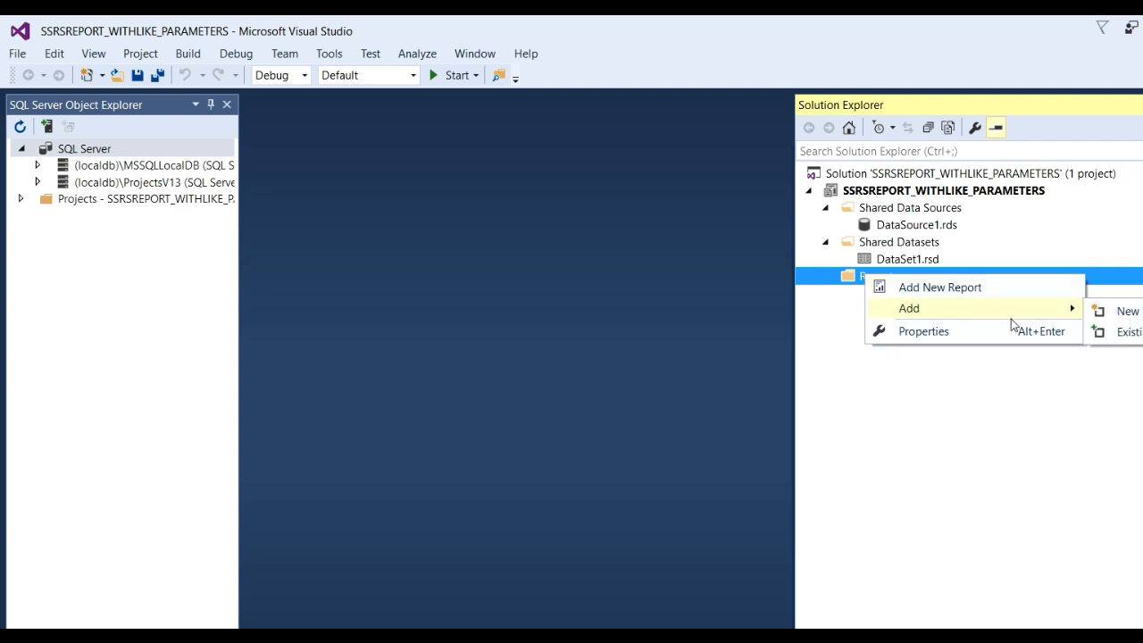
left_click(1127, 312)
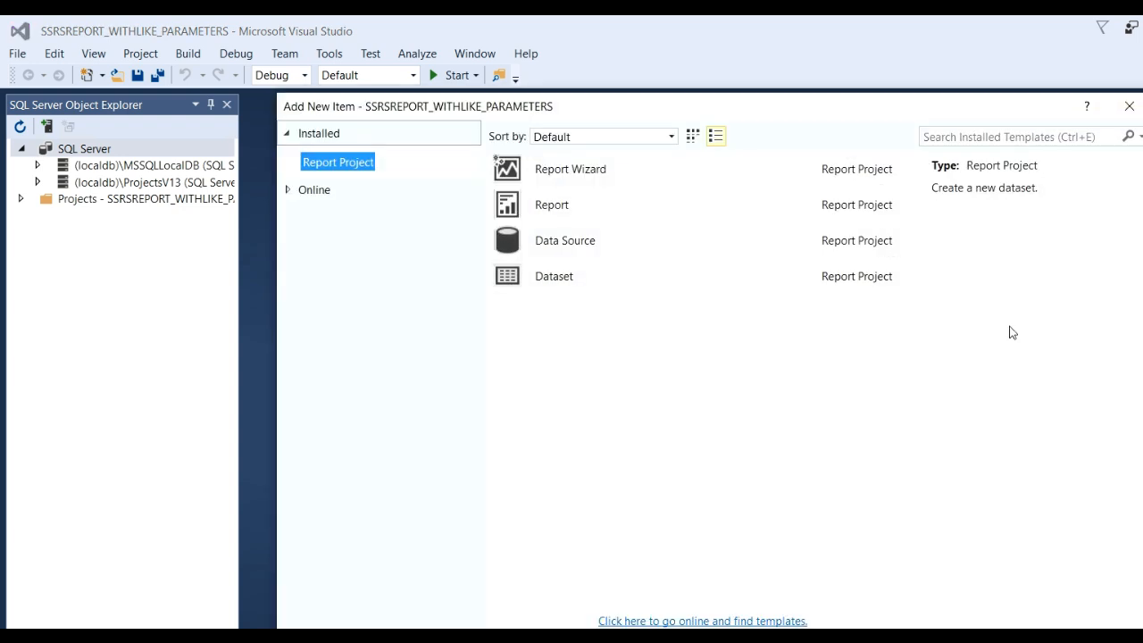
left_click(564, 208)
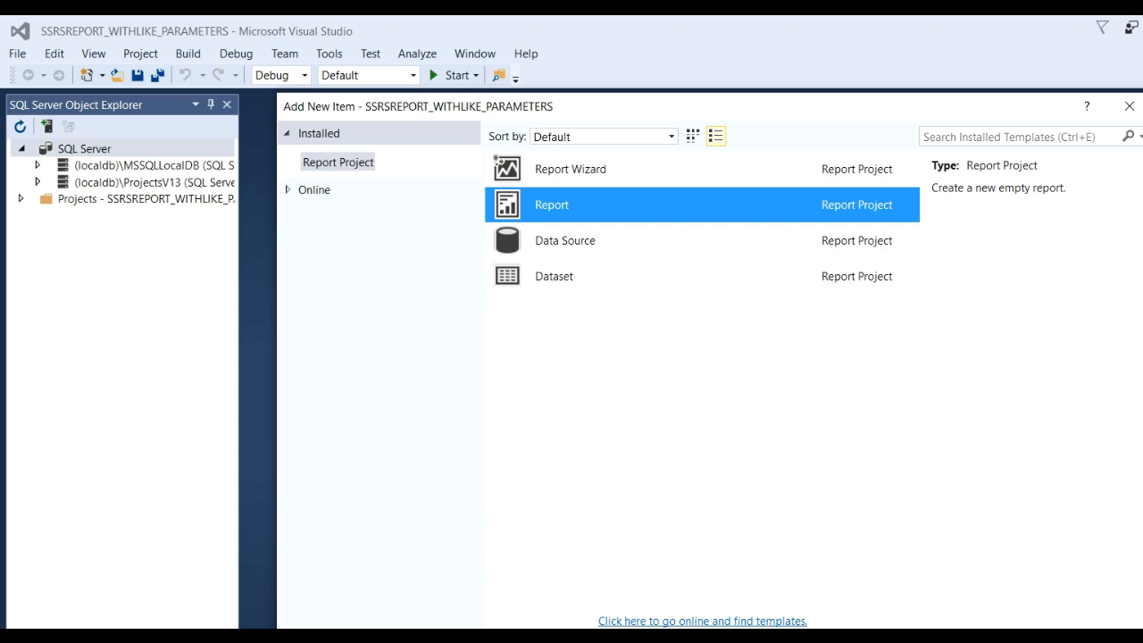
key("Return")
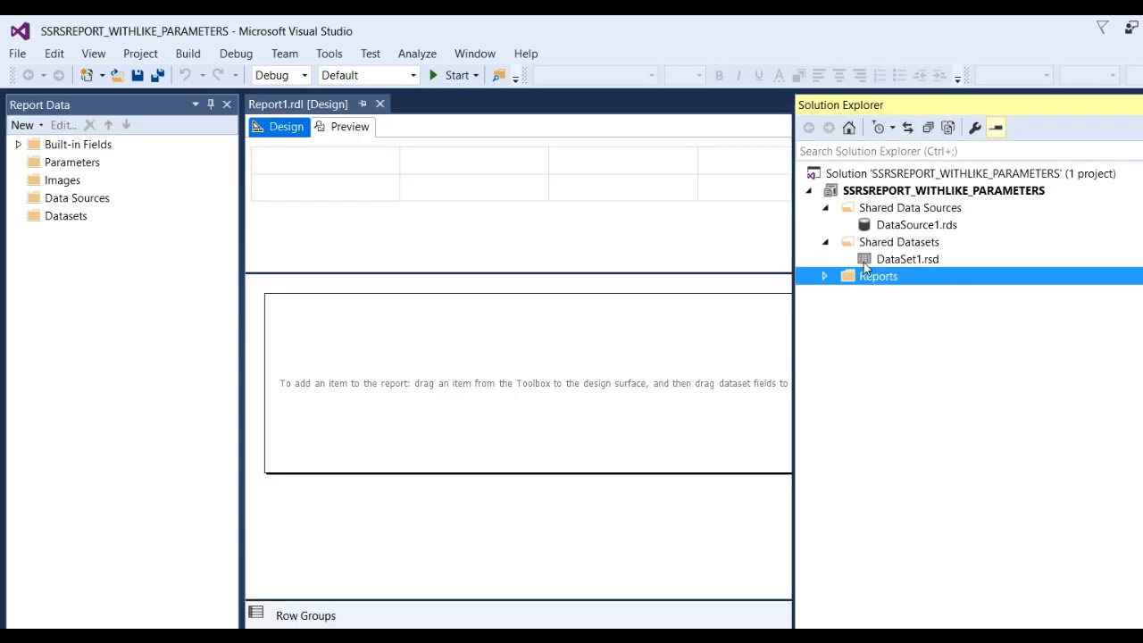
left_click(825, 276)
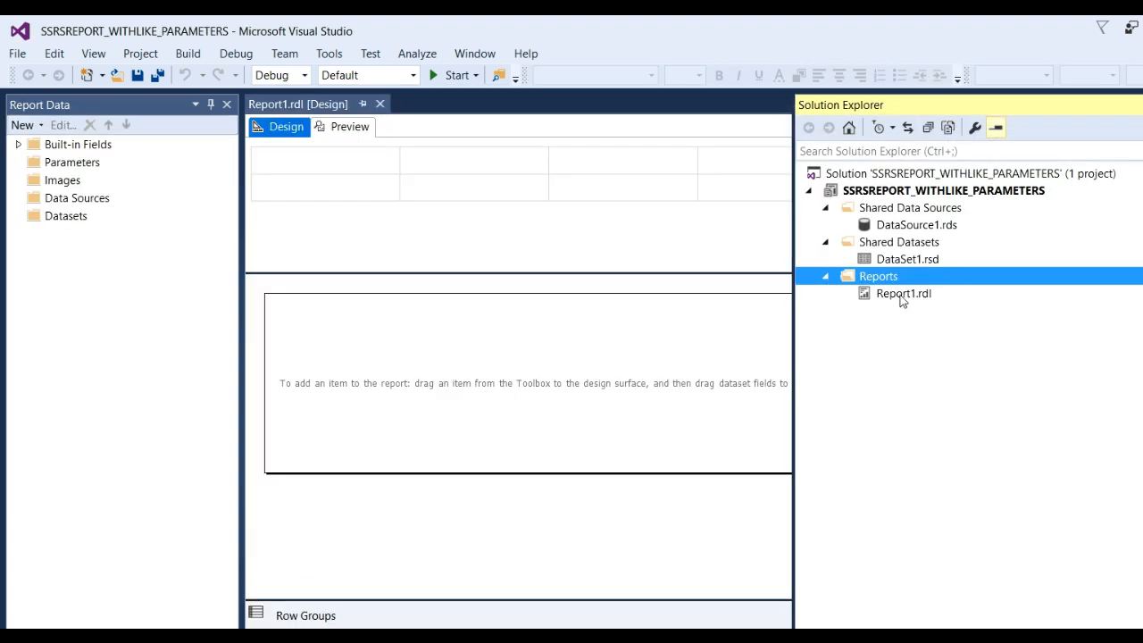
double_click(901, 299)
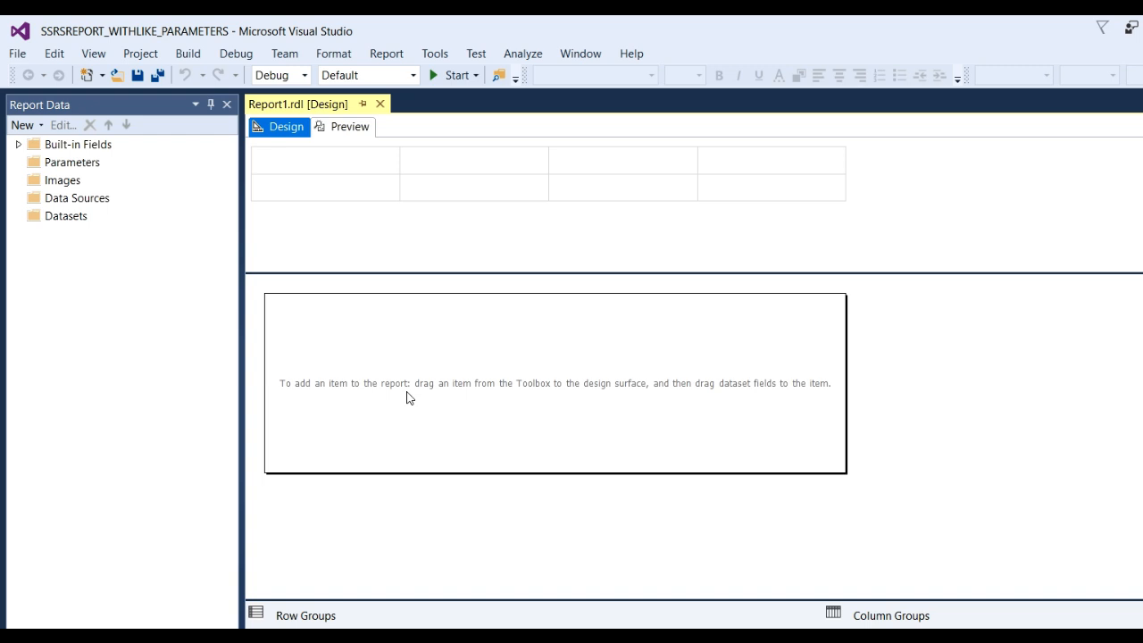
Insert a table into the report body and choose the shared dataset DataSet1 as its data.
key("ctrl+alt+x")
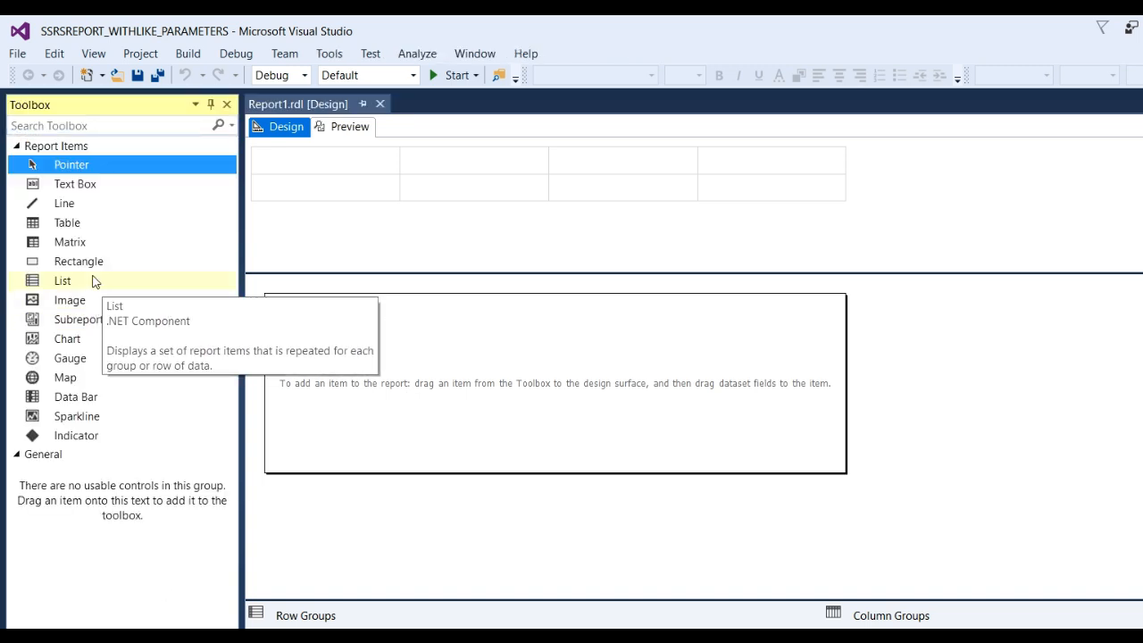
left_click(72, 228)
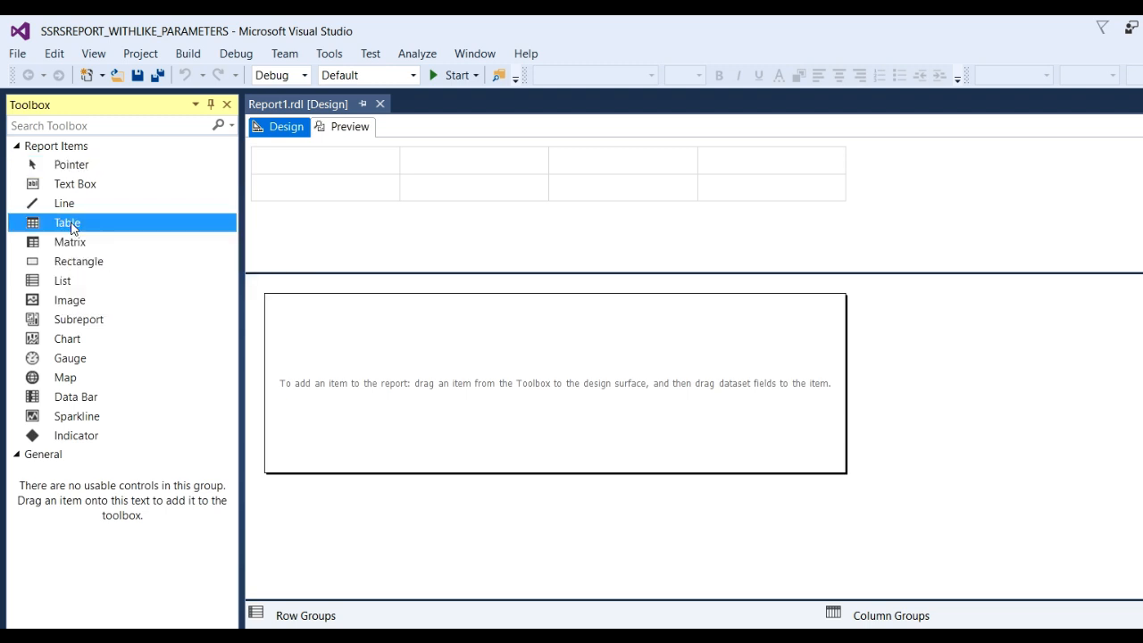
left_click_drag(73, 228, 427, 394)
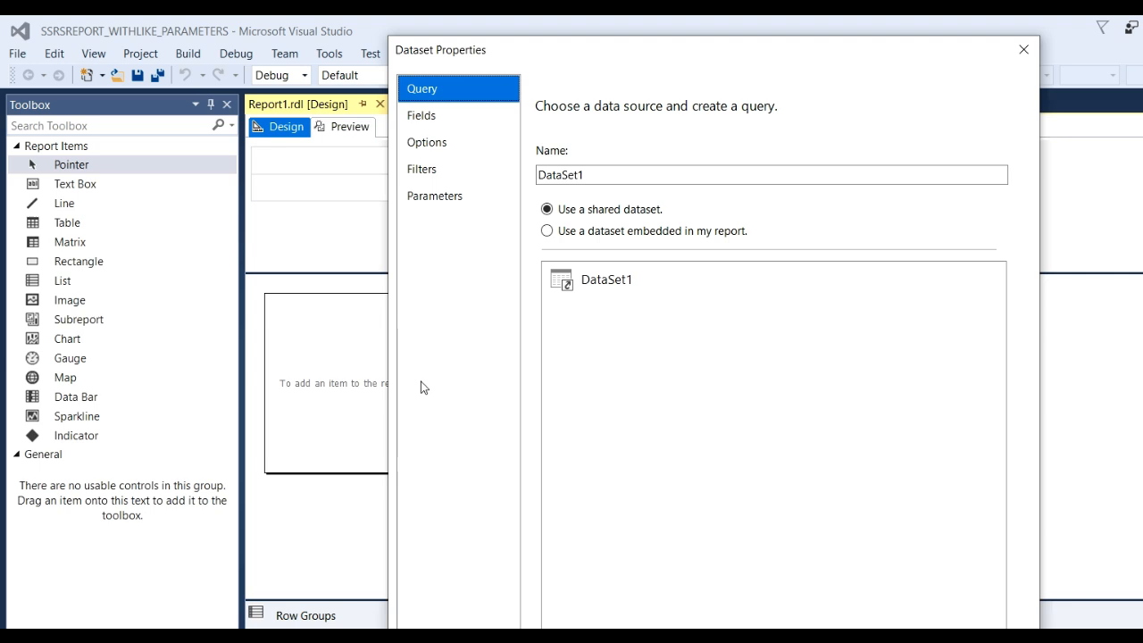
left_click_drag(625, 50, 518, 47)
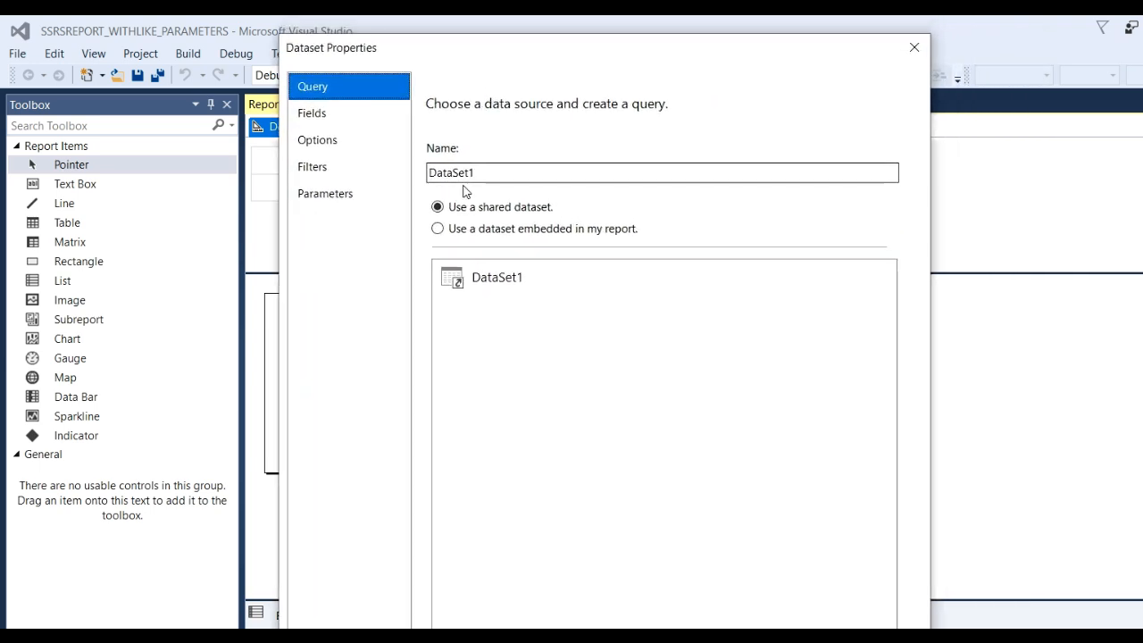
left_click(491, 291)
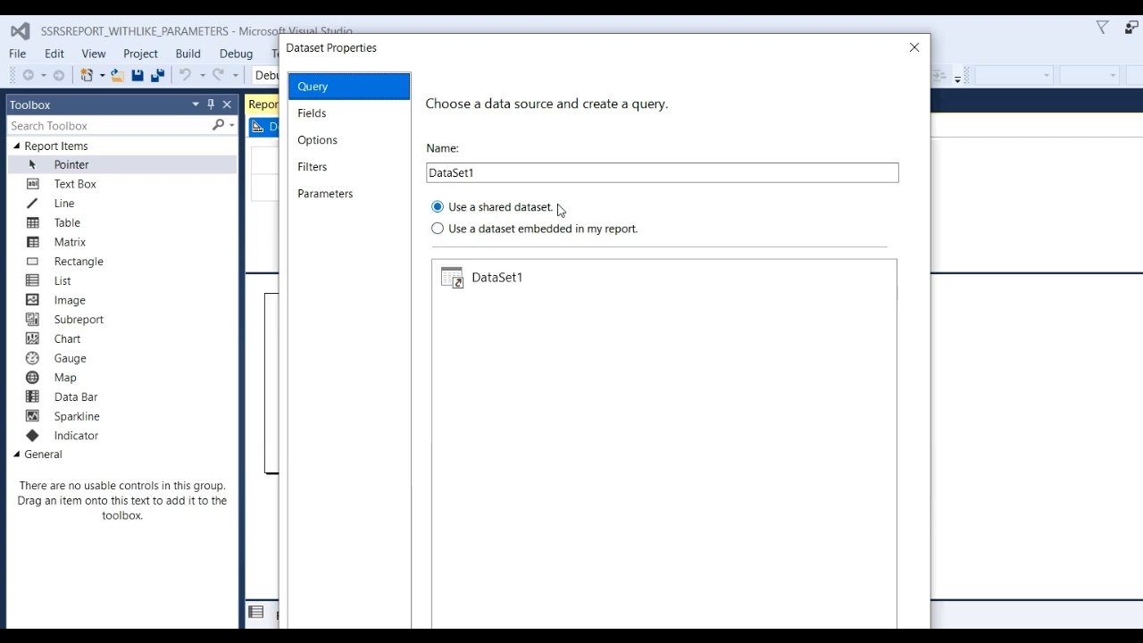
left_click(482, 278)
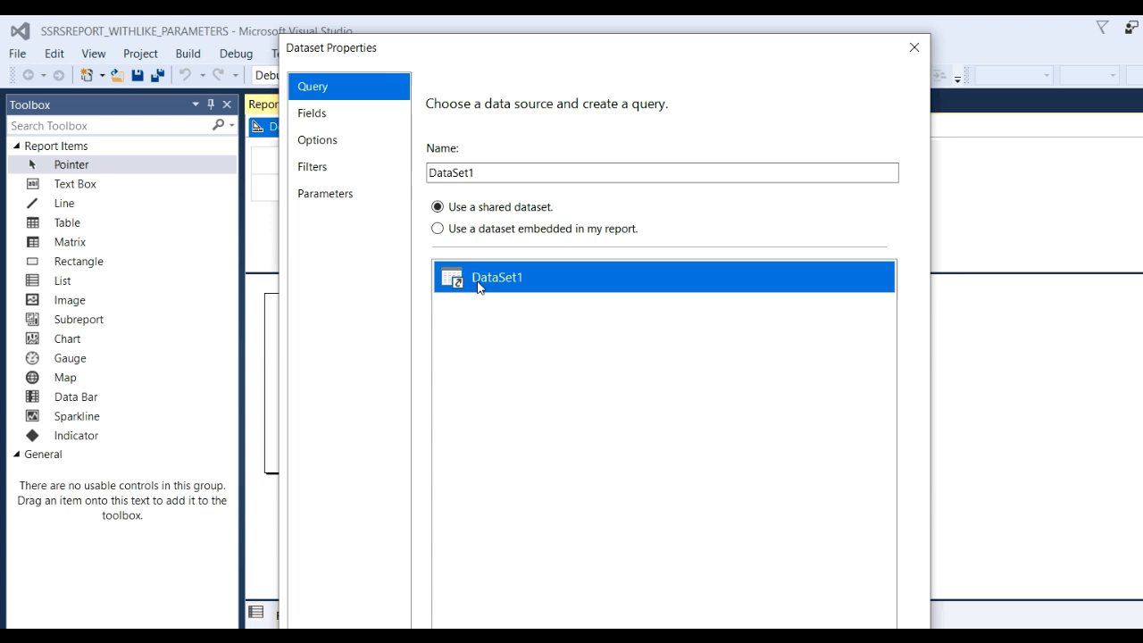
Review the dataset's parameters, fields, options and filters, and accept the dataset properties.
left_click(333, 196)
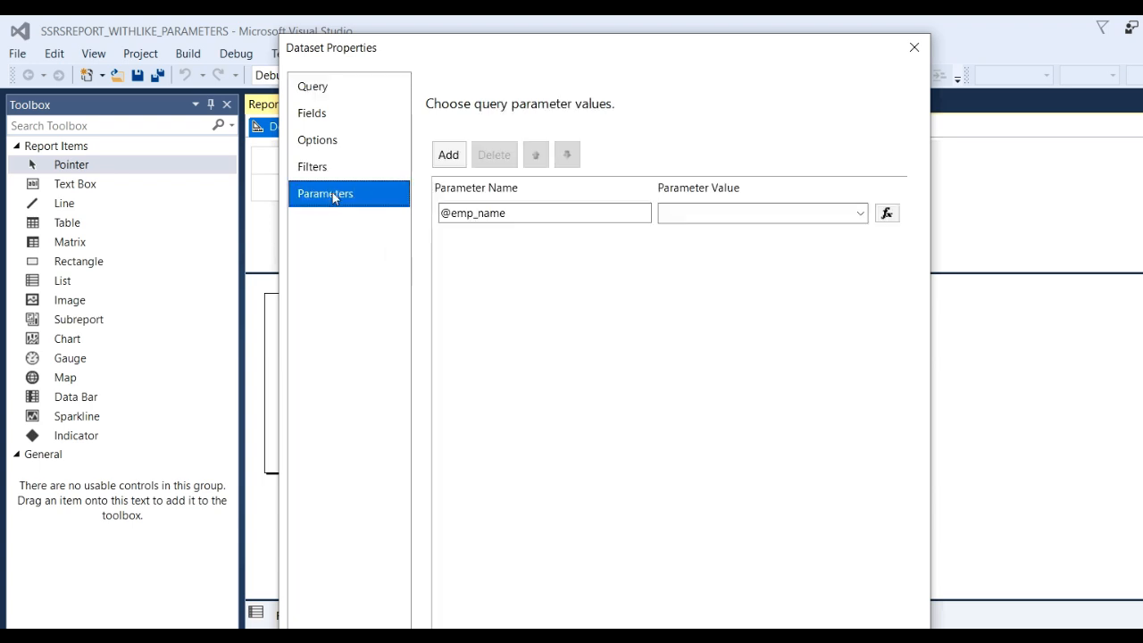
left_click(325, 116)
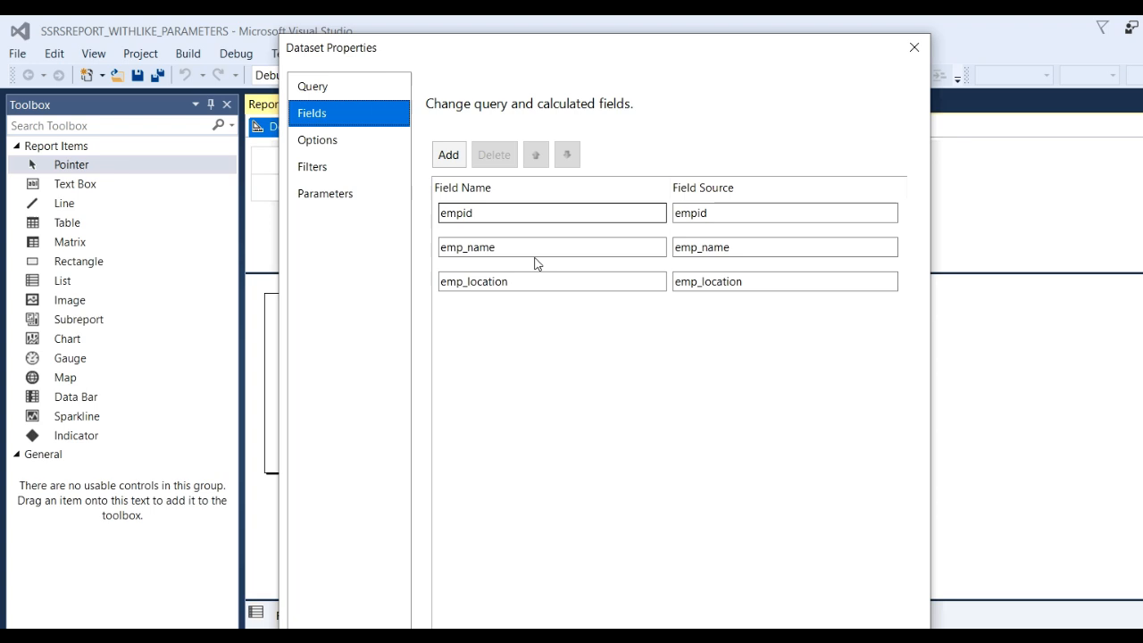
left_click(332, 143)
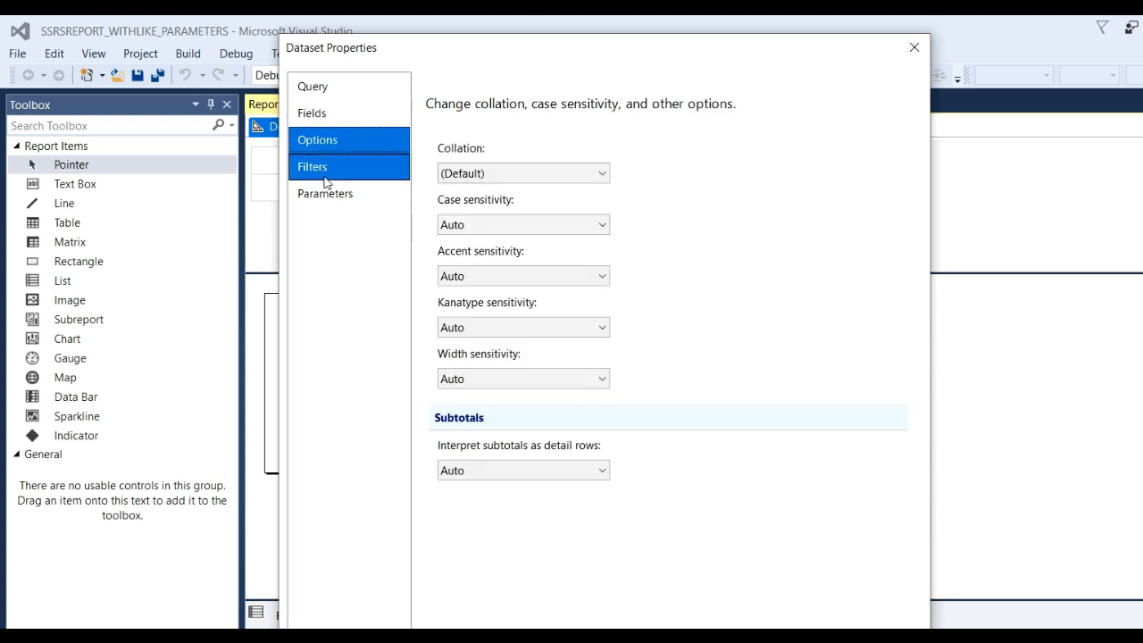
left_click(327, 181)
left_click(632, 604)
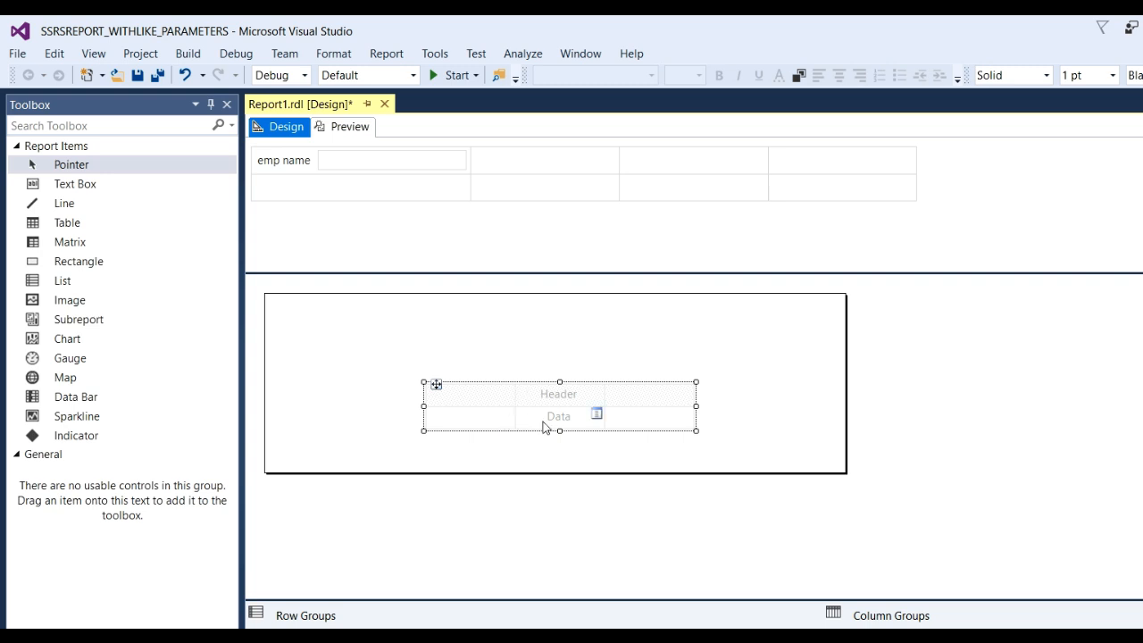
Move the table higher in the report body and display the report's dataset fields.
left_click_drag(495, 385, 455, 342)
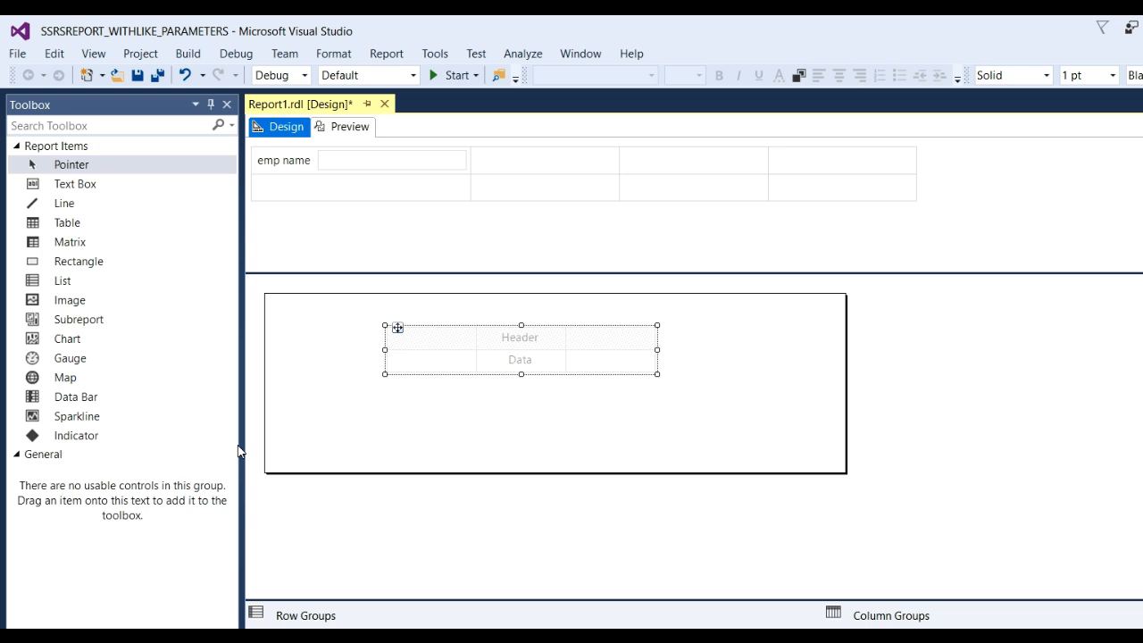
key("ctrl+alt+d")
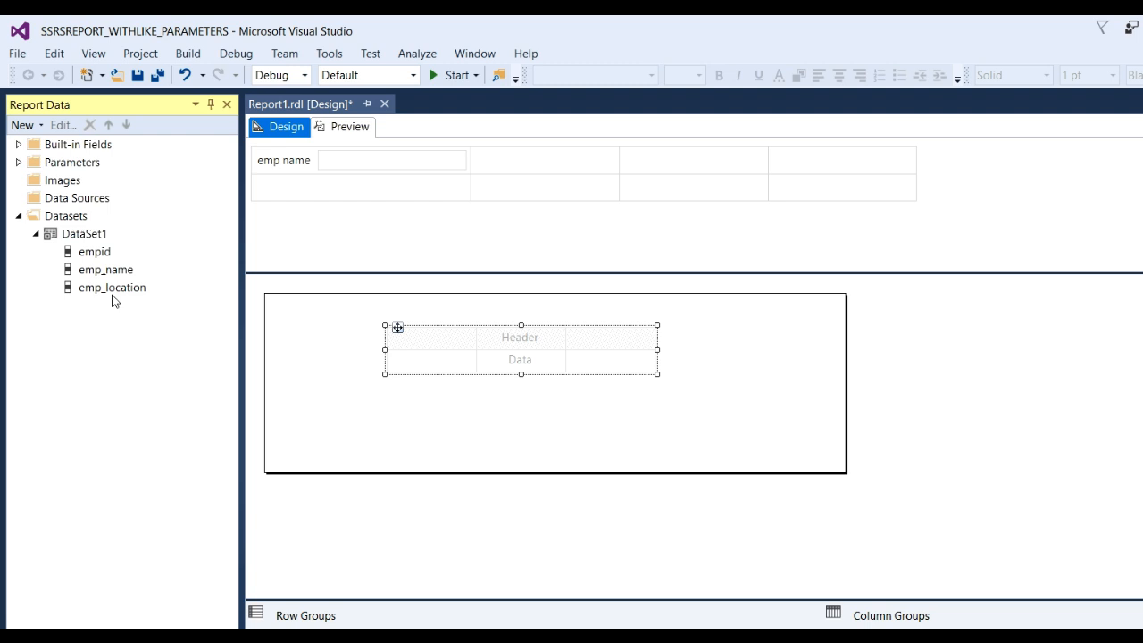
Display the report's emp_name parameter and fill the table's three columns with the empid, emp_name and emp_location fields.
left_click(18, 163)
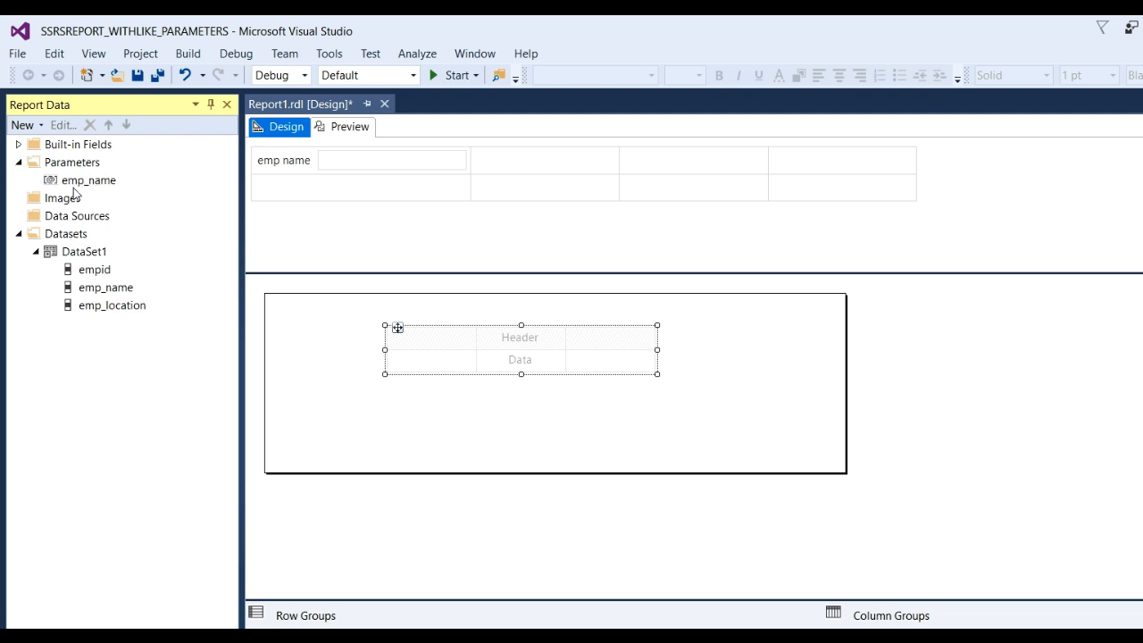
left_click(76, 182)
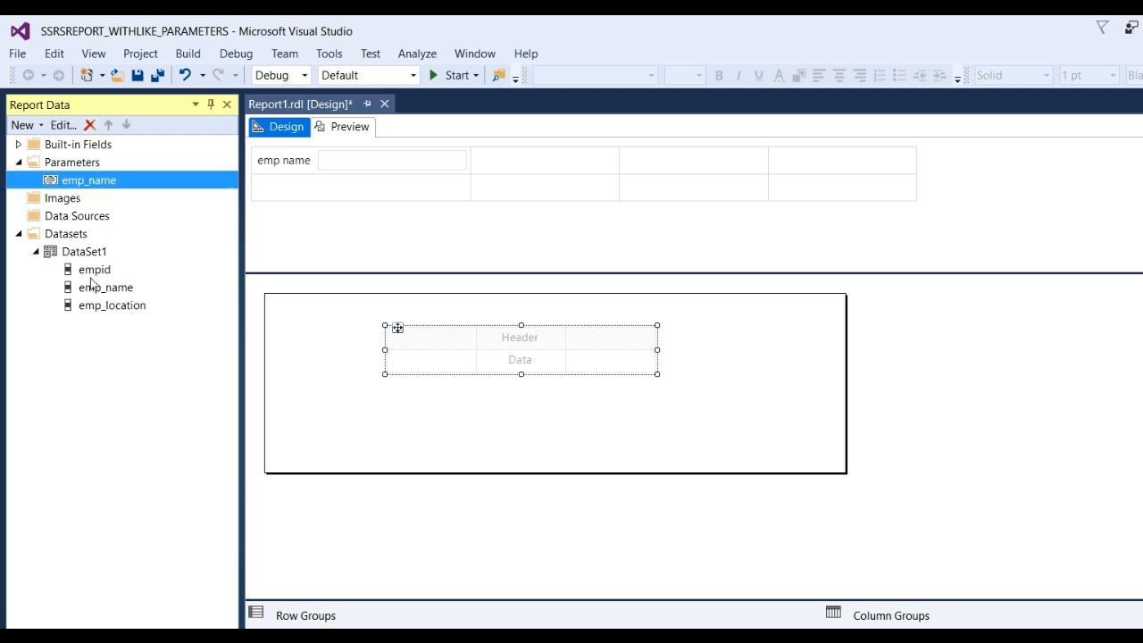
left_click(93, 270)
left_click_drag(93, 274, 417, 360)
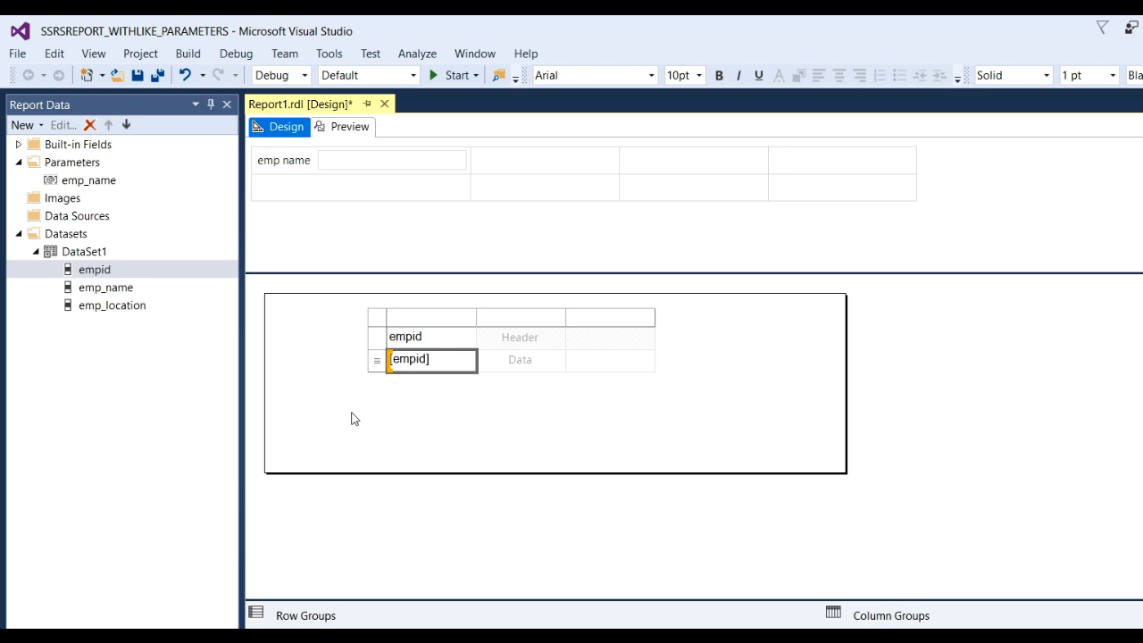
left_click_drag(122, 295, 508, 370)
left_click_drag(125, 307, 643, 374)
Make the table's header row bold and center the text in both the header and data rows.
left_click(375, 332)
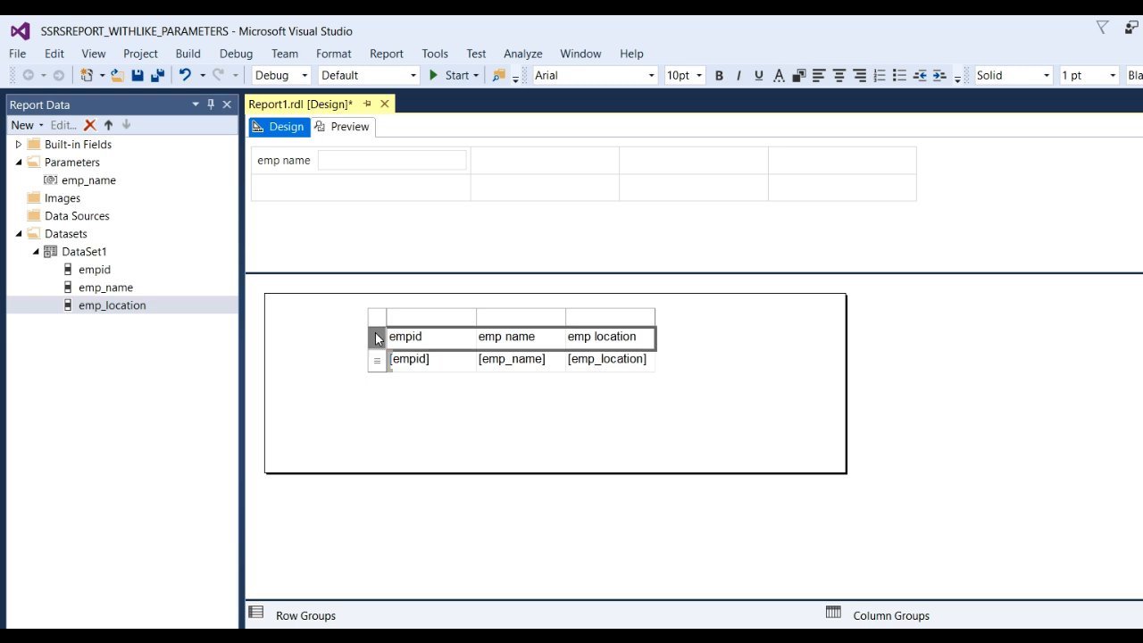
left_click(718, 77)
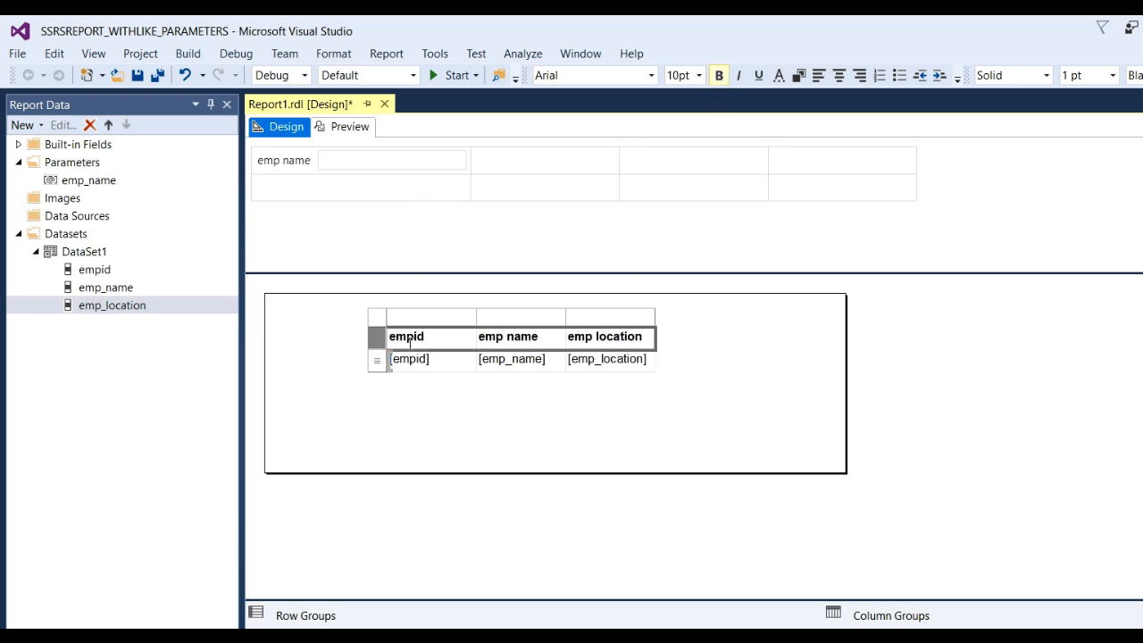
left_click(840, 78)
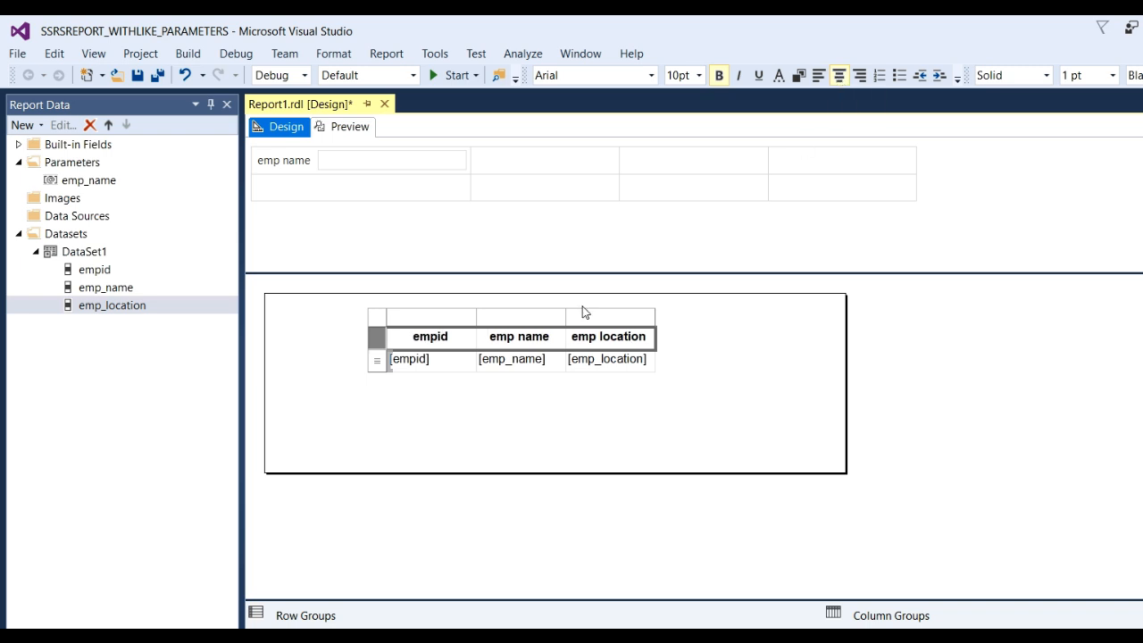
left_click(376, 361)
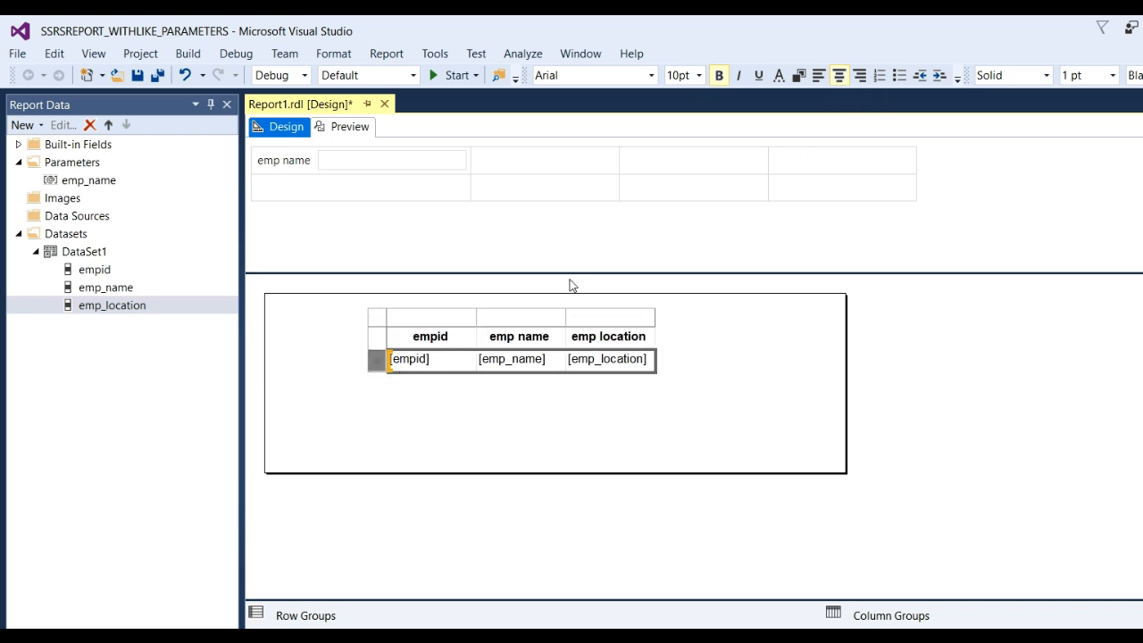
left_click(839, 75)
left_click(698, 373)
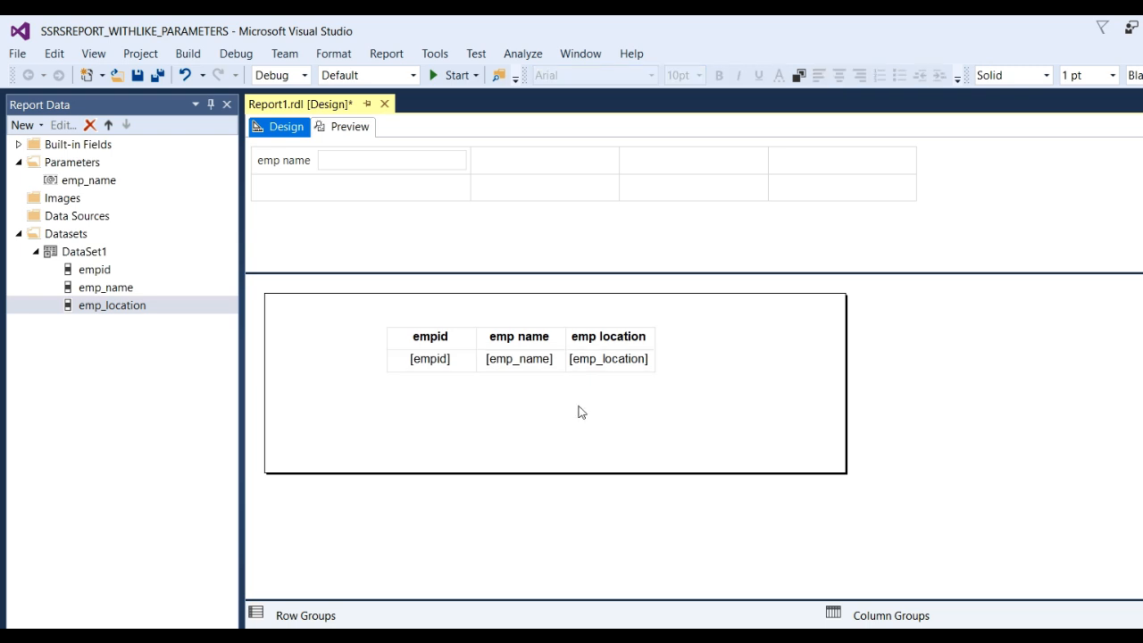
Preview the report and run it with the emp name parameter set to r.
left_click(356, 128)
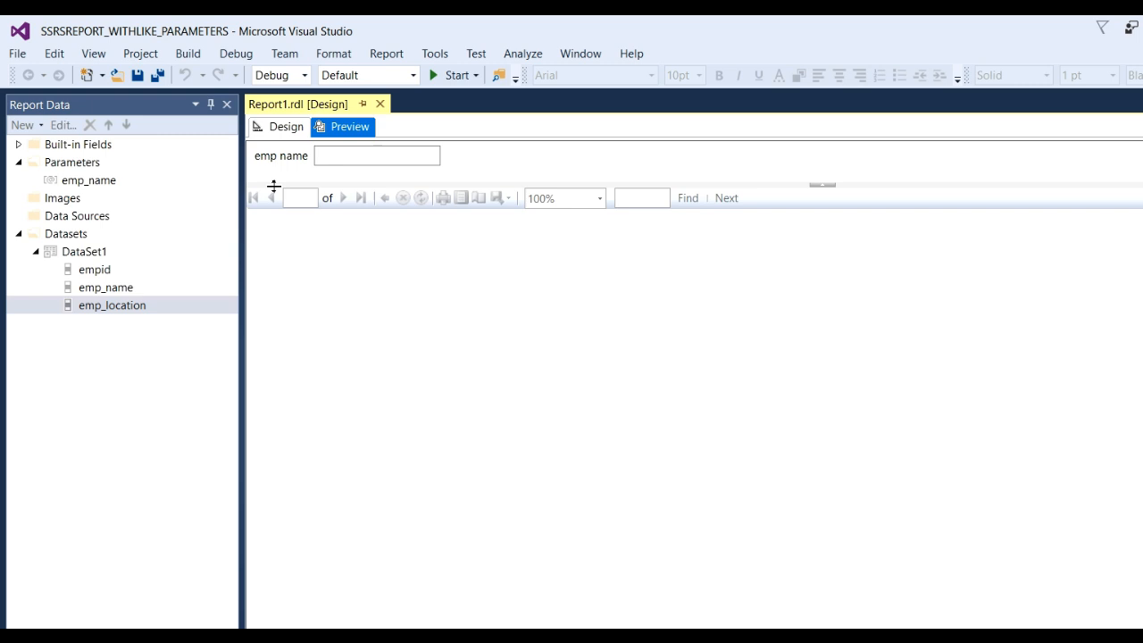
left_click(380, 155)
type("r")
key("Return")
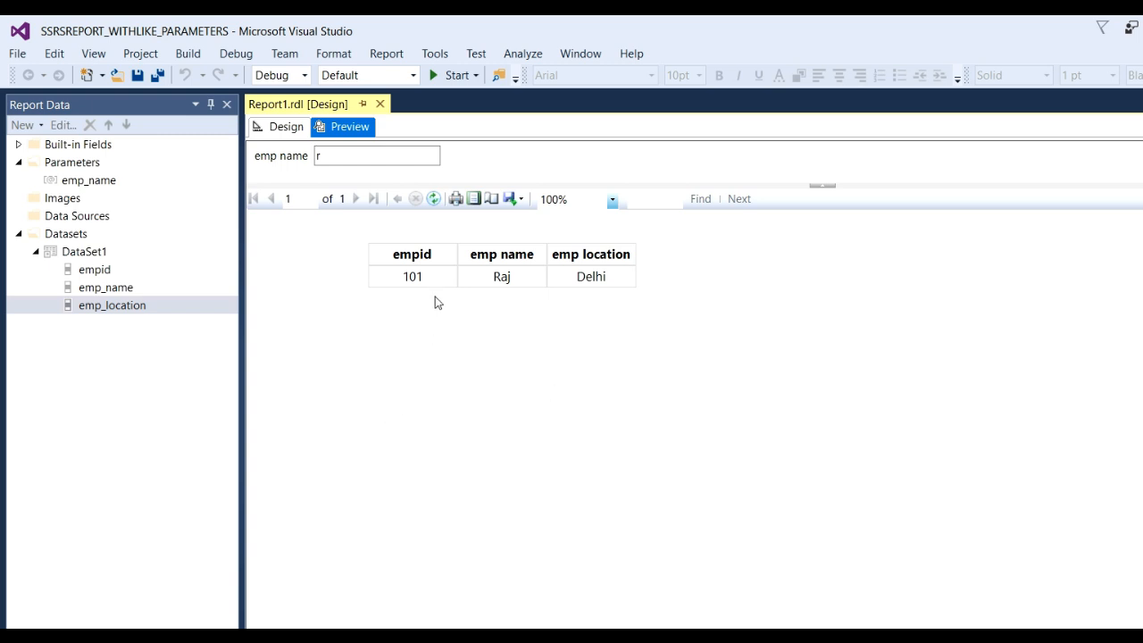
Rerun the previewed report with emp name set to s, and again with a.
double_click(327, 161)
type("s")
key("Return")
double_click(341, 161)
type("a")
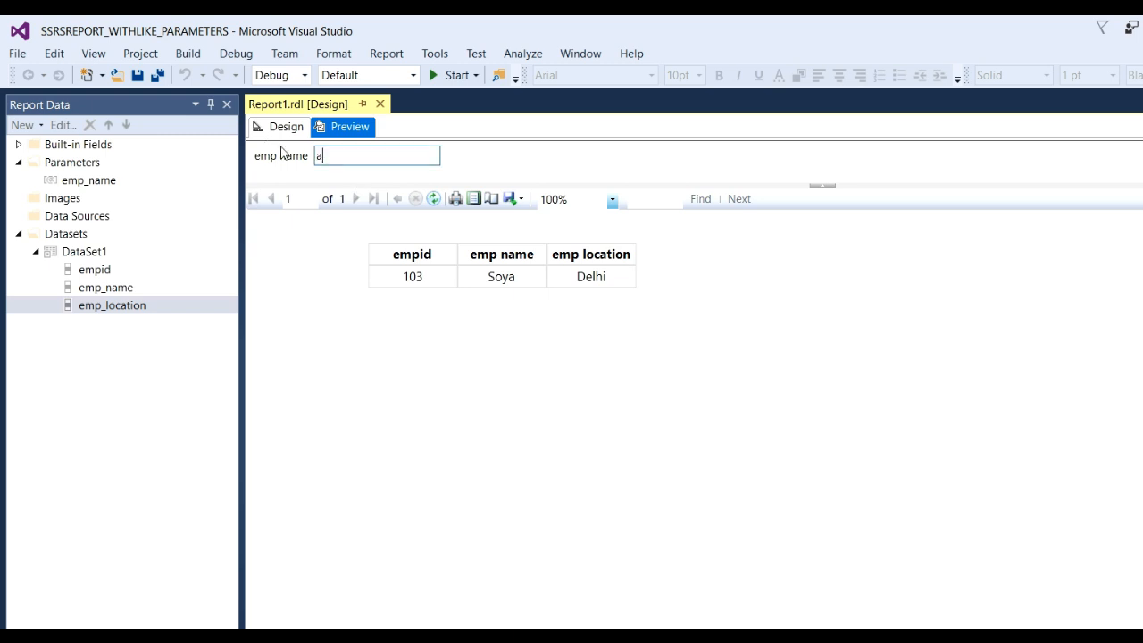
key("Return")
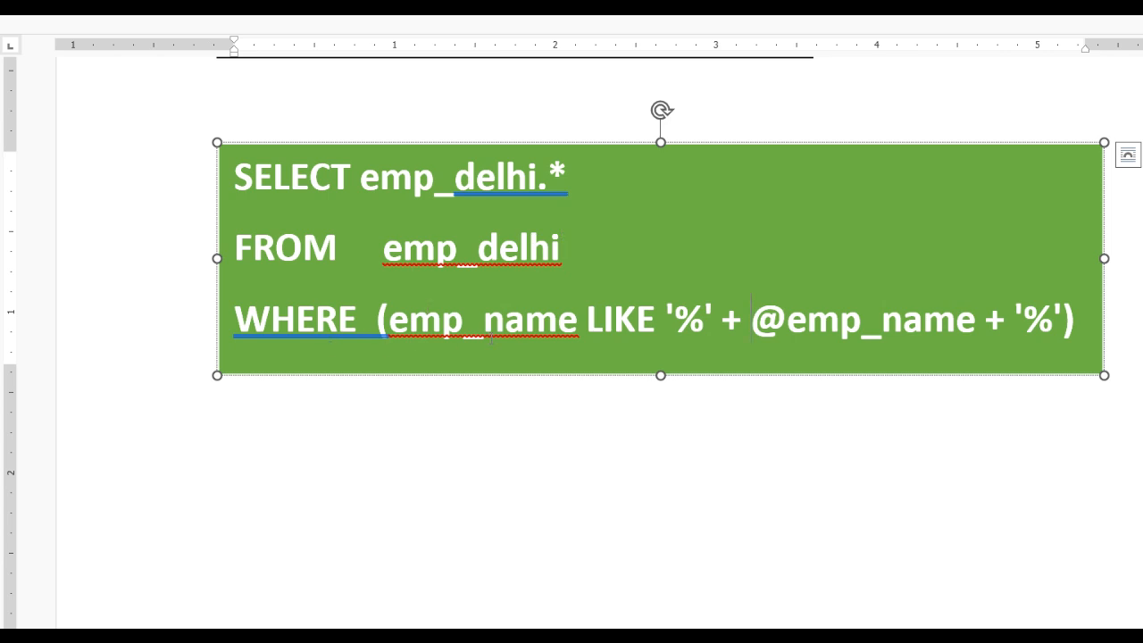
Review the FROM and WHERE clauses of the emp_delhi LIKE query in the Word document by highlighting them.
left_click_drag(669, 308, 258, 265)
left_click(731, 332)
left_click(1065, 329)
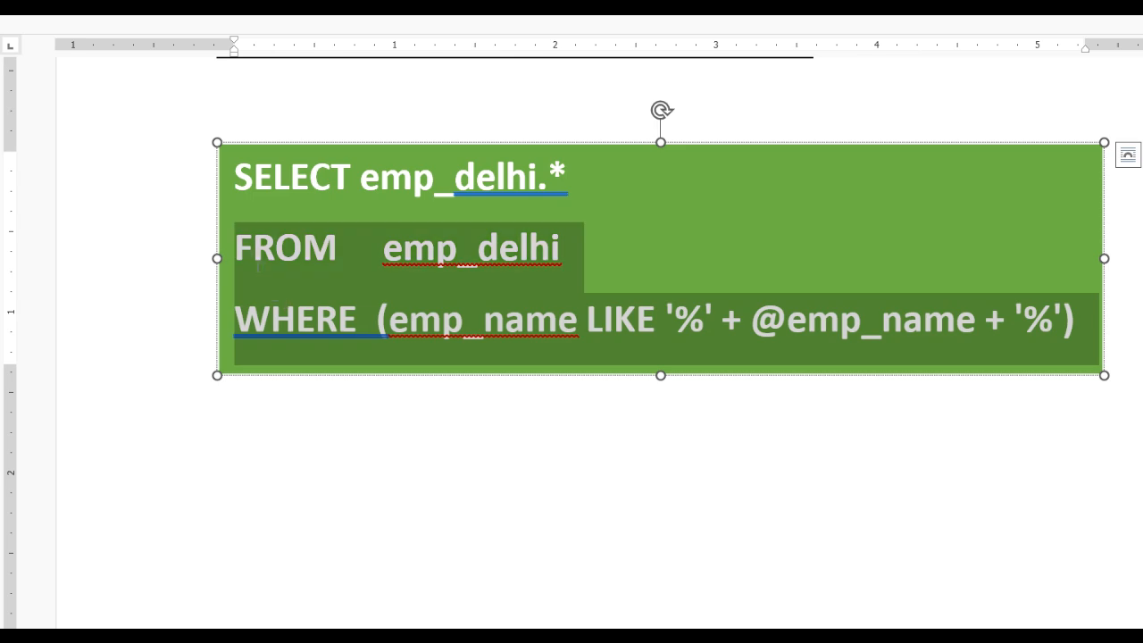
left_click_drag(225, 217, 209, 198)
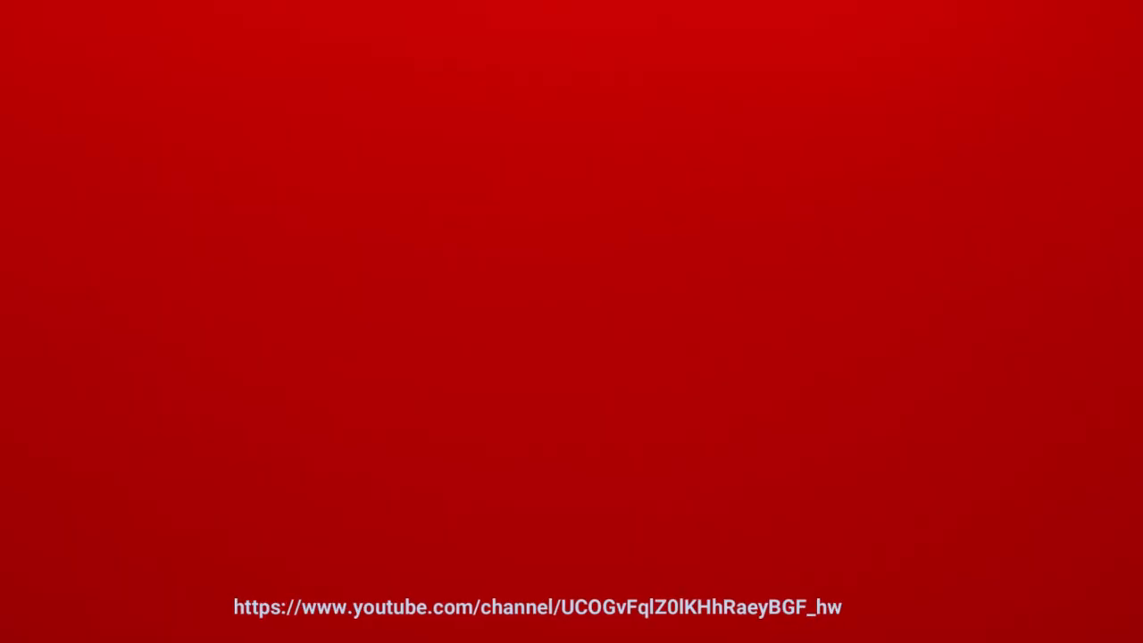